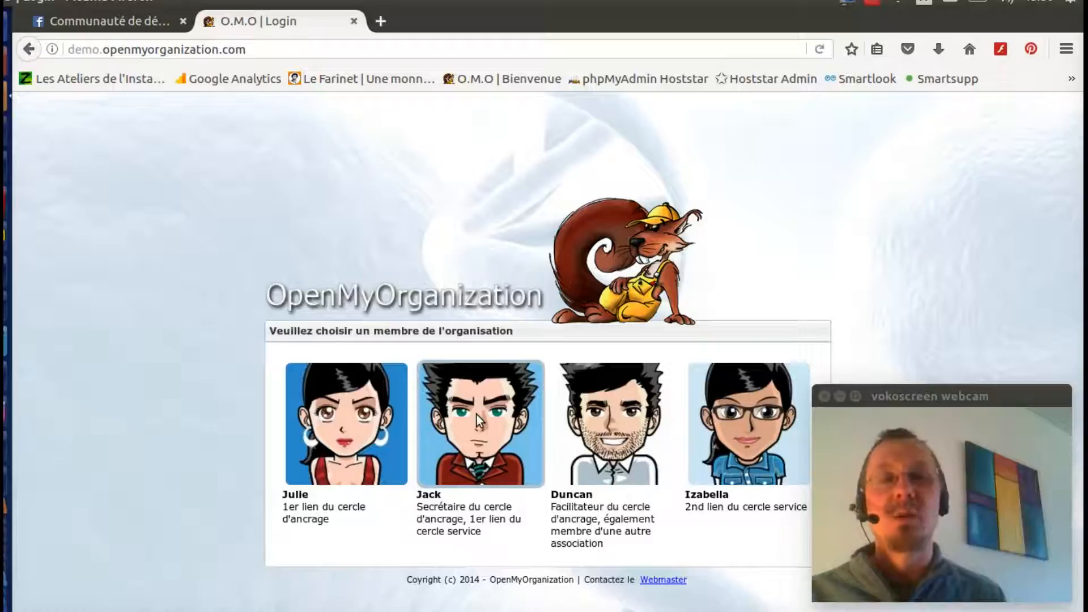
# Step: Log in as the secretary member and open Cercle général in Organisation de démo (PME)
pyautogui.click(476, 414)
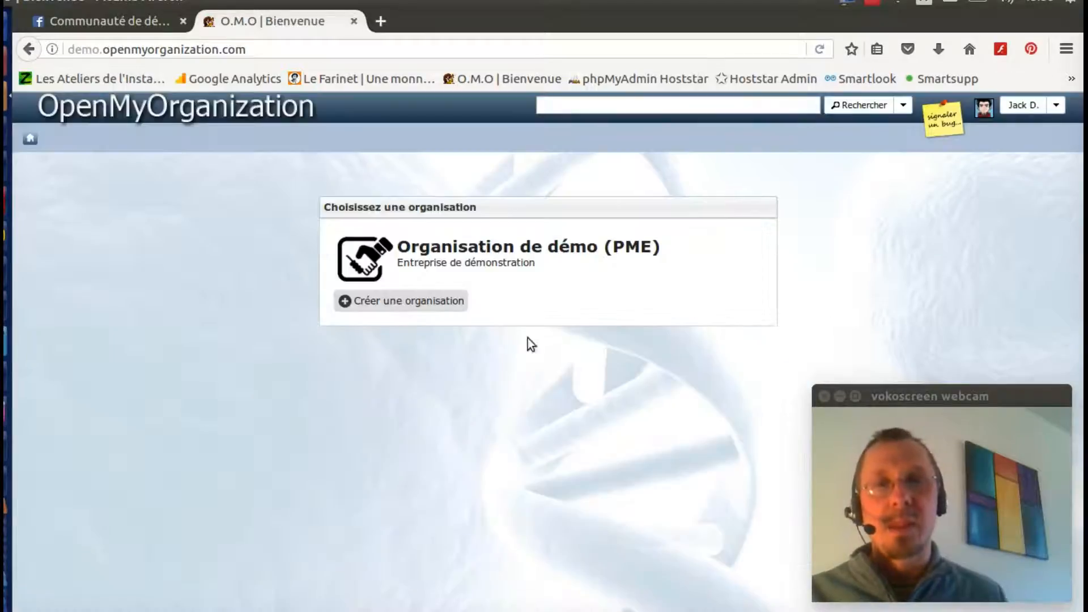
pyautogui.click(476, 245)
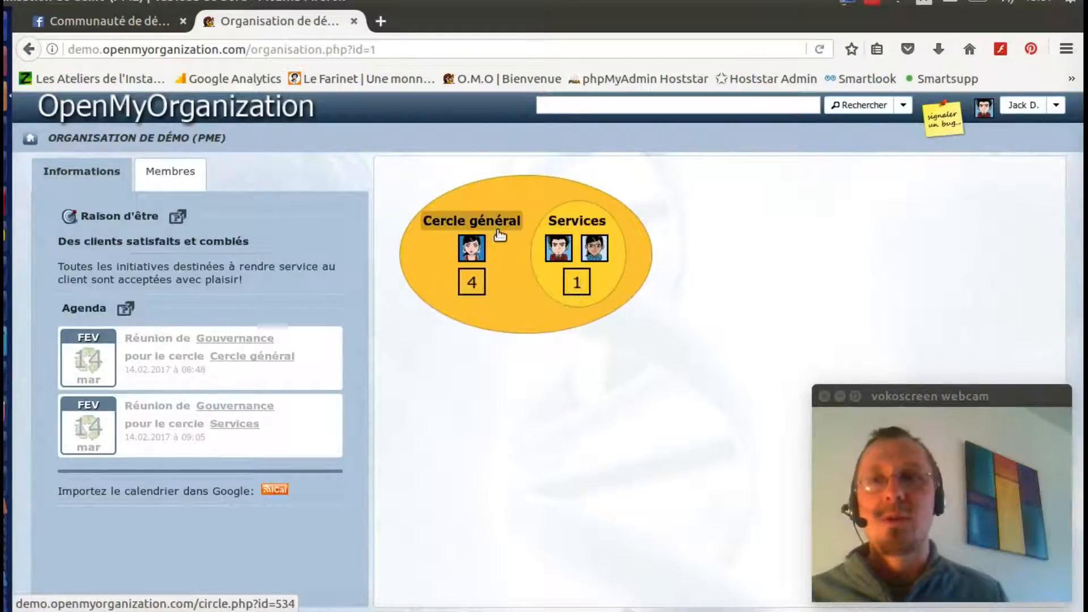
pyautogui.click(498, 226)
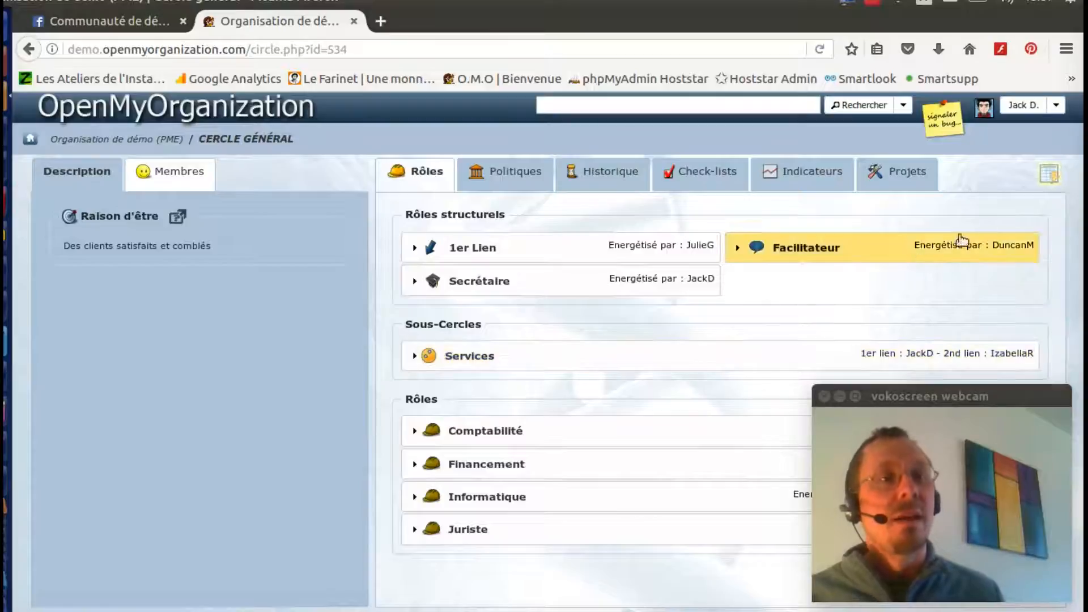
# Step: Open the Agenda des réunions for the Cercle général circle
pyautogui.moveTo(1050, 183)
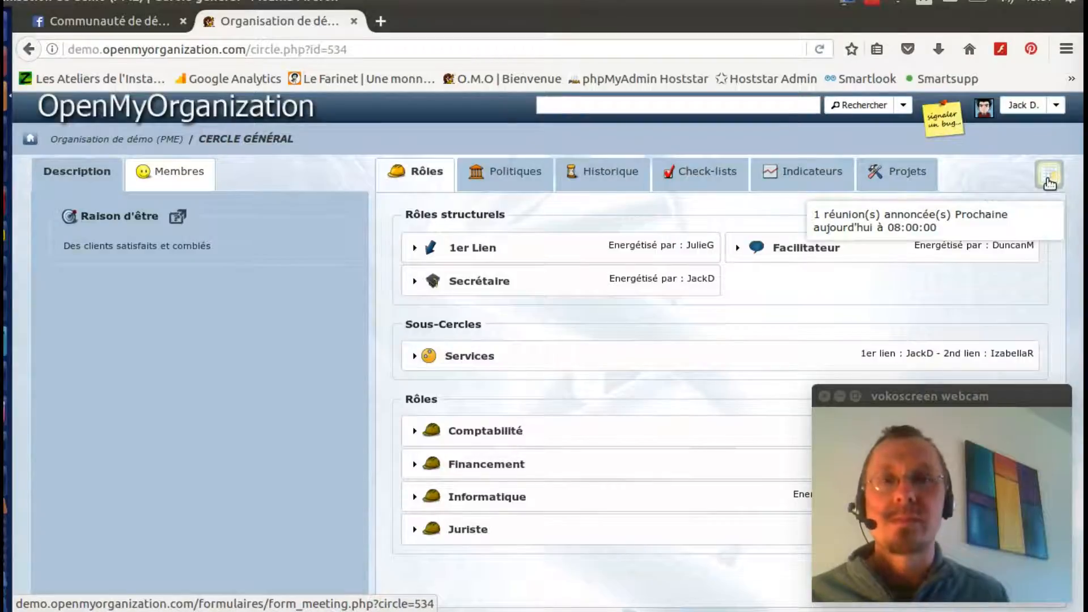
pyautogui.click(1049, 180)
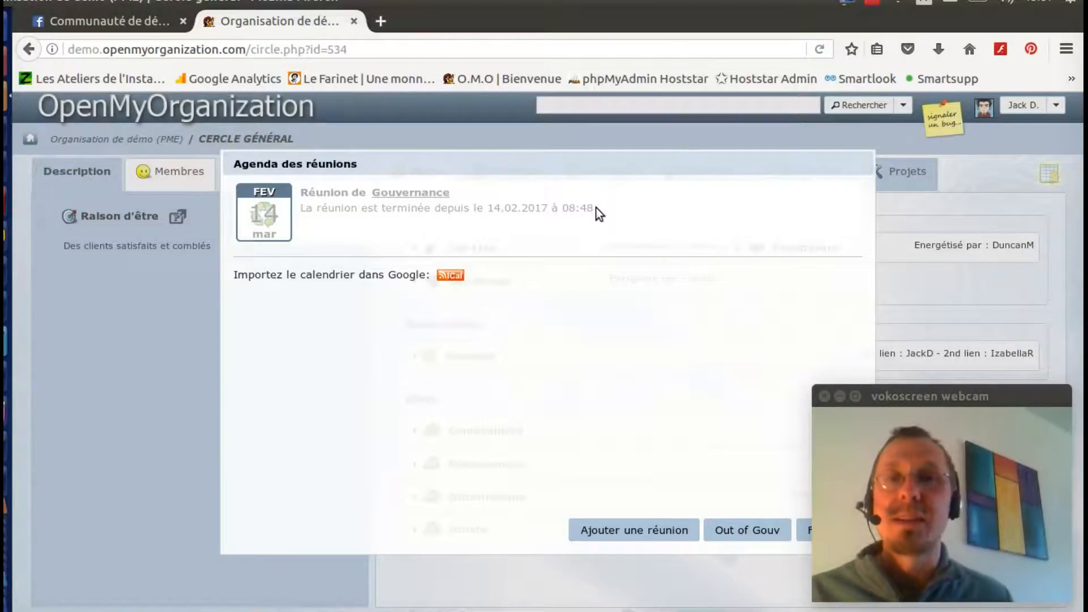
# Step: Schedule a 14:00–15:00 governance meeting on Skype and launch it
pyautogui.click(639, 532)
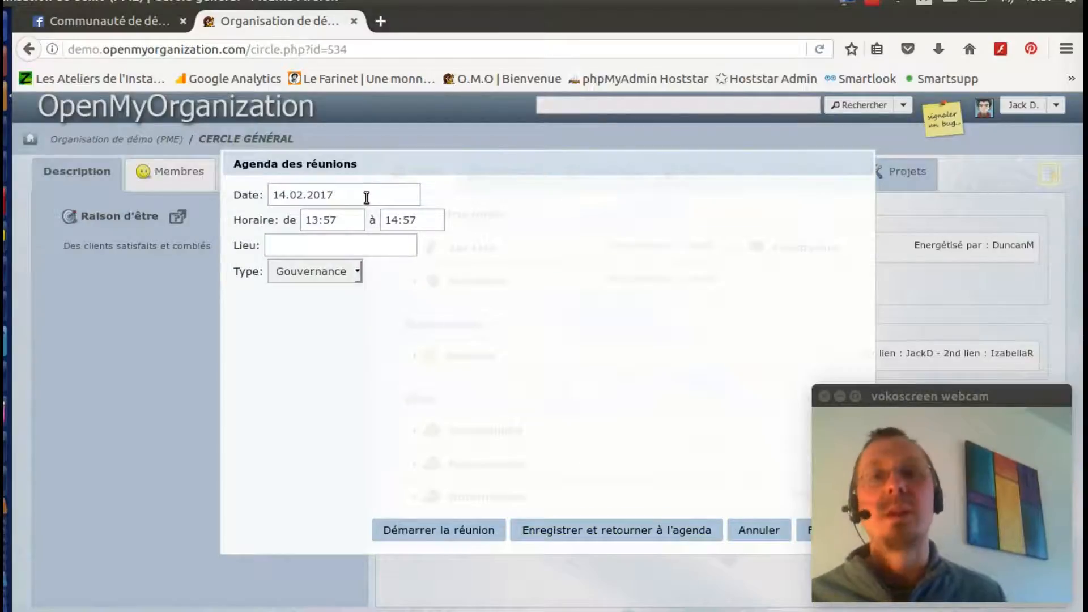
pyautogui.click(353, 221)
pyautogui.click(382, 304)
pyautogui.click(478, 265)
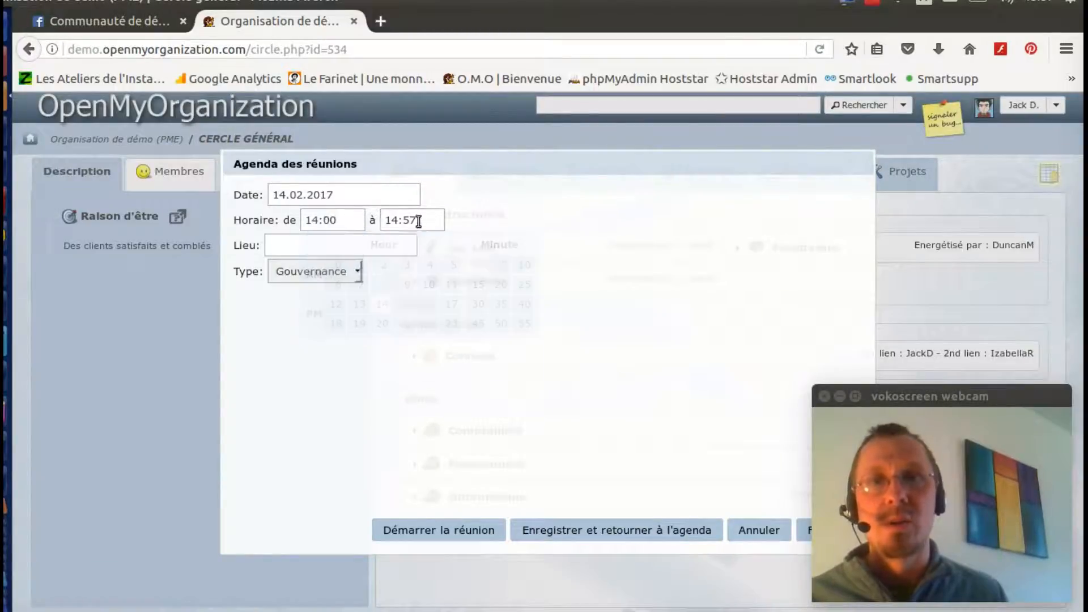
pyautogui.click(417, 221)
pyautogui.click(482, 306)
pyautogui.click(558, 265)
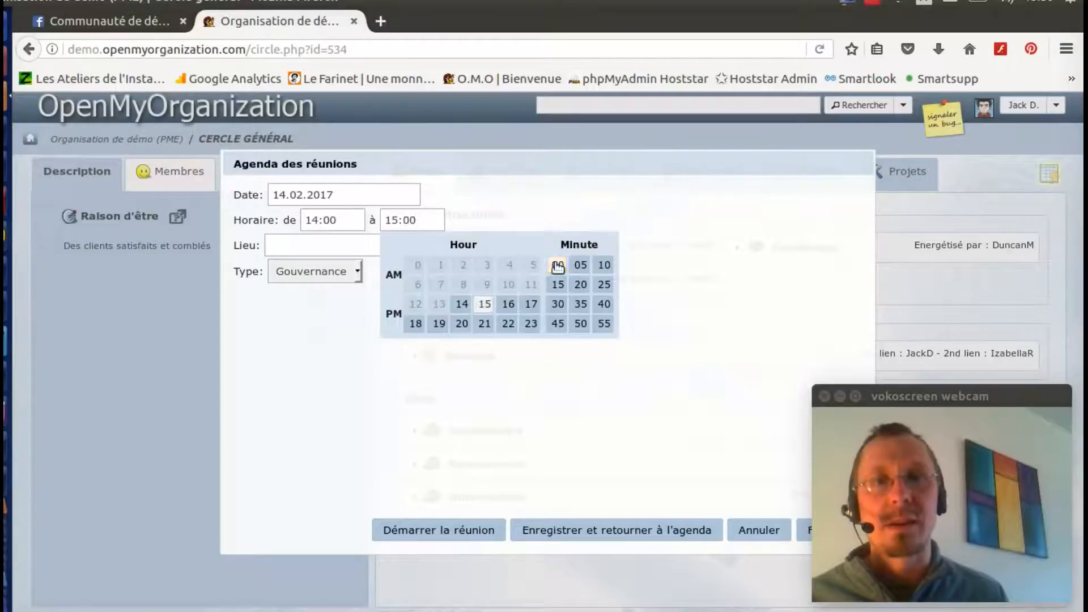
pyautogui.click(328, 246)
pyautogui.write('Skype')
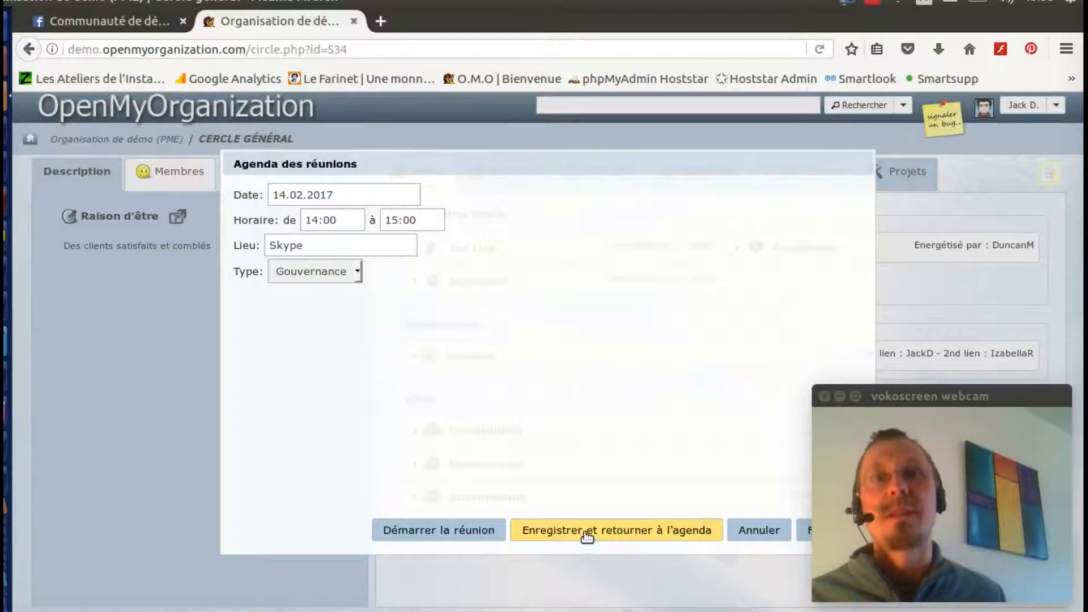
pyautogui.click(483, 535)
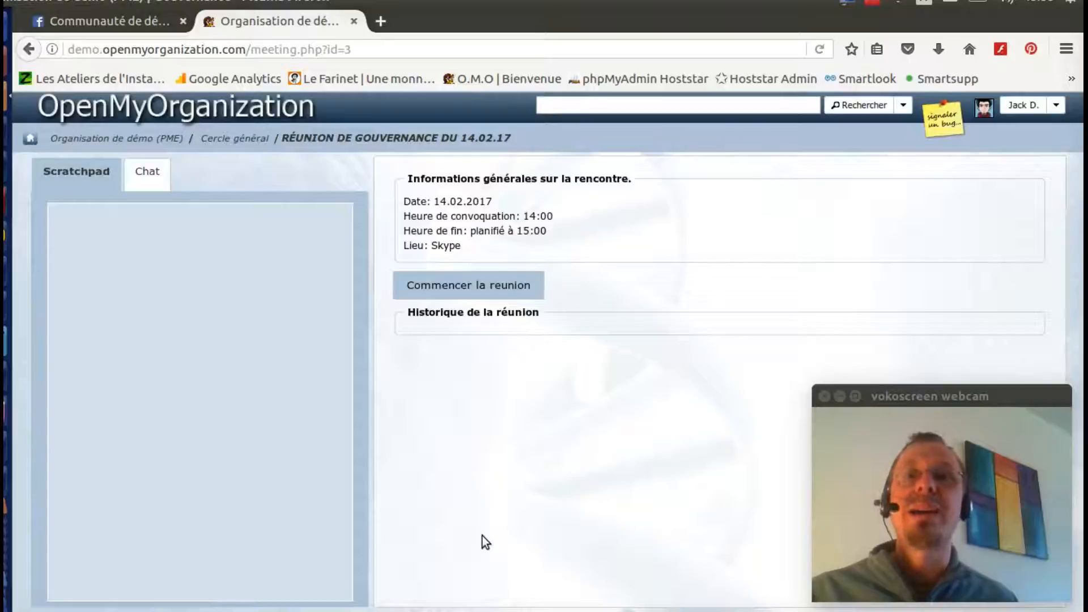
# Step: Start the governance meeting so its 13:58 start time is recorded
pyautogui.click(482, 286)
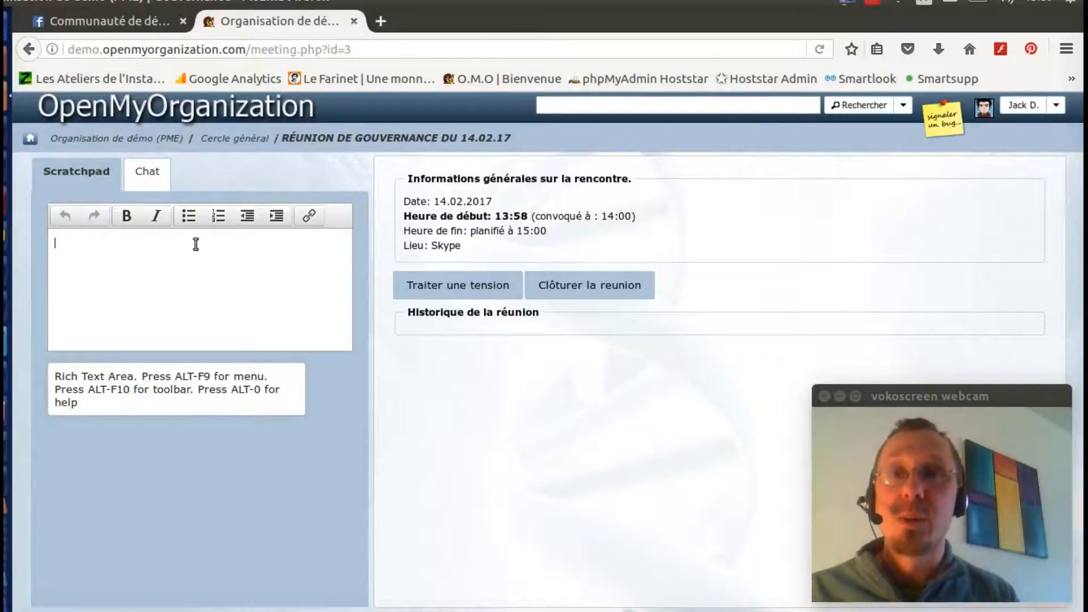
# Step: Write the tensions Photographe, Email and Fumée as notes in the meeting scratchpad
pyautogui.click(196, 244)
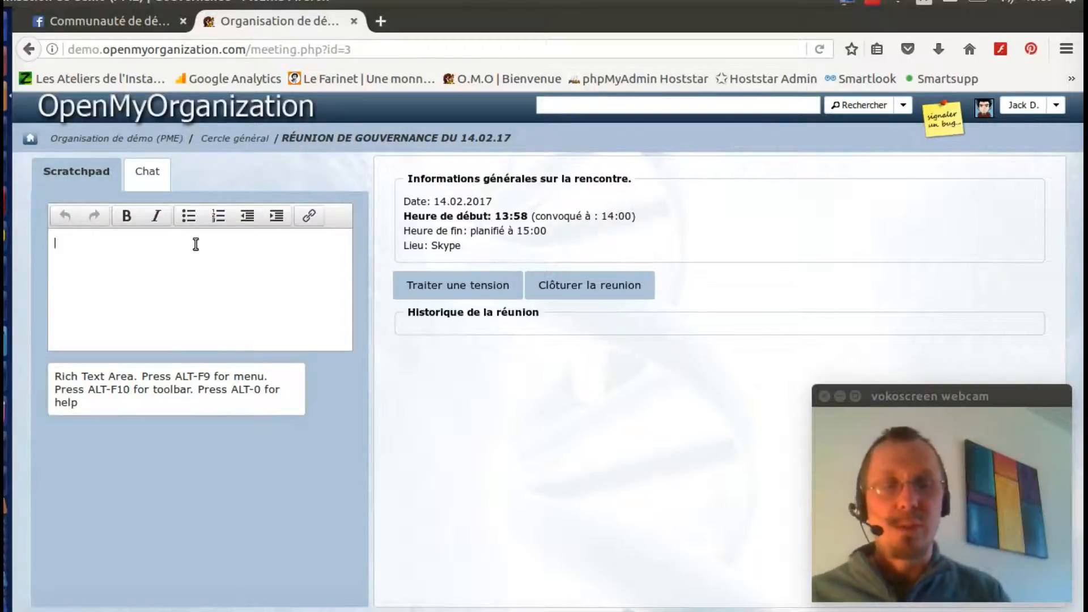
pyautogui.write('sio')
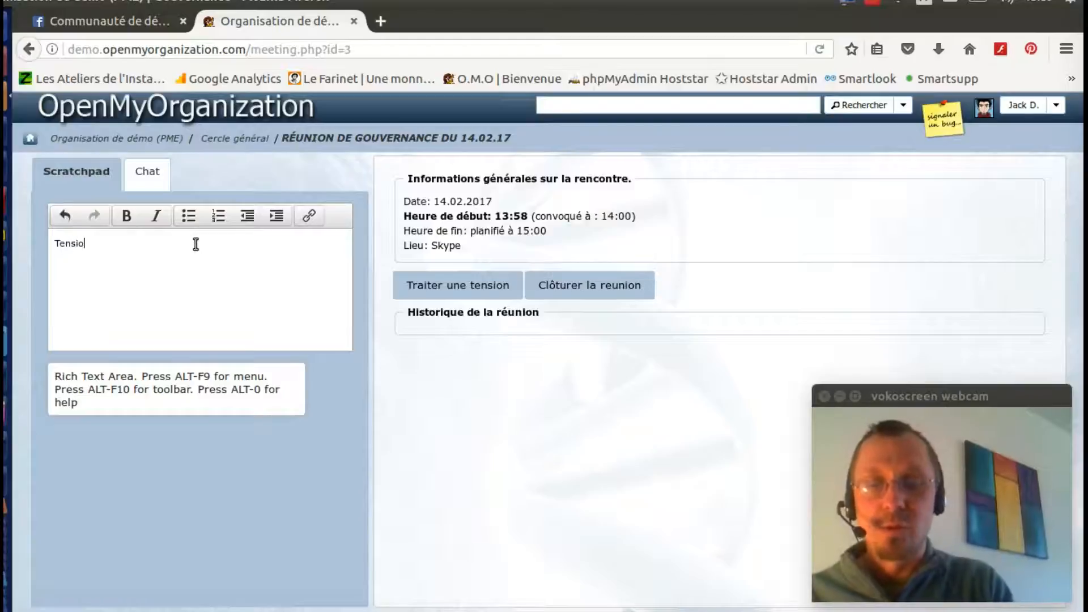
pyautogui.press('BackSpace')
pyautogui.press('BackSpace')
pyautogui.press('BackSpace')
pyautogui.press('BackSpace')
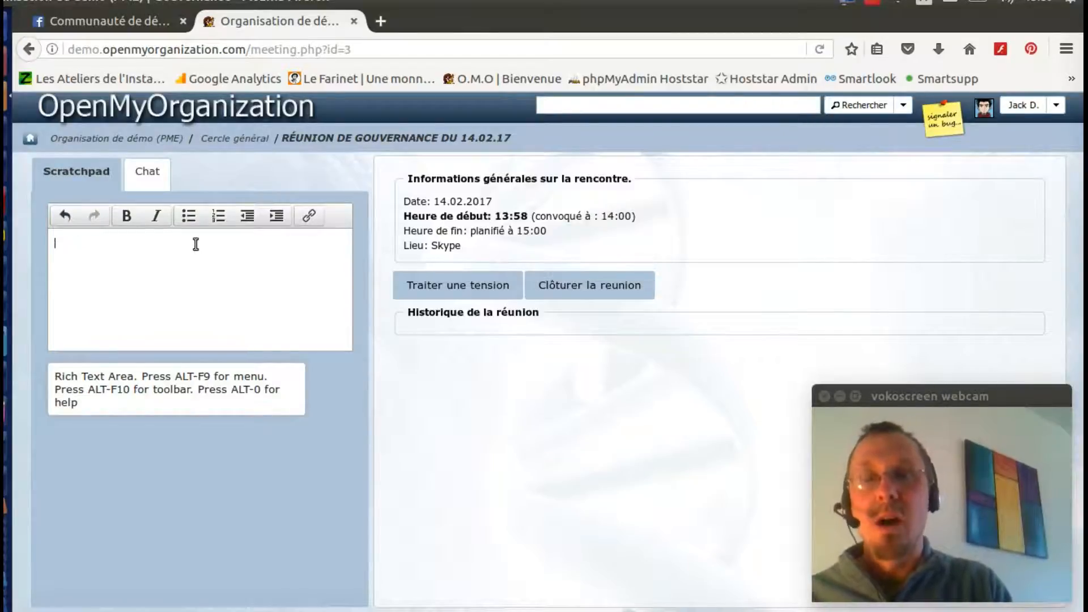
pyautogui.write('ographe ')
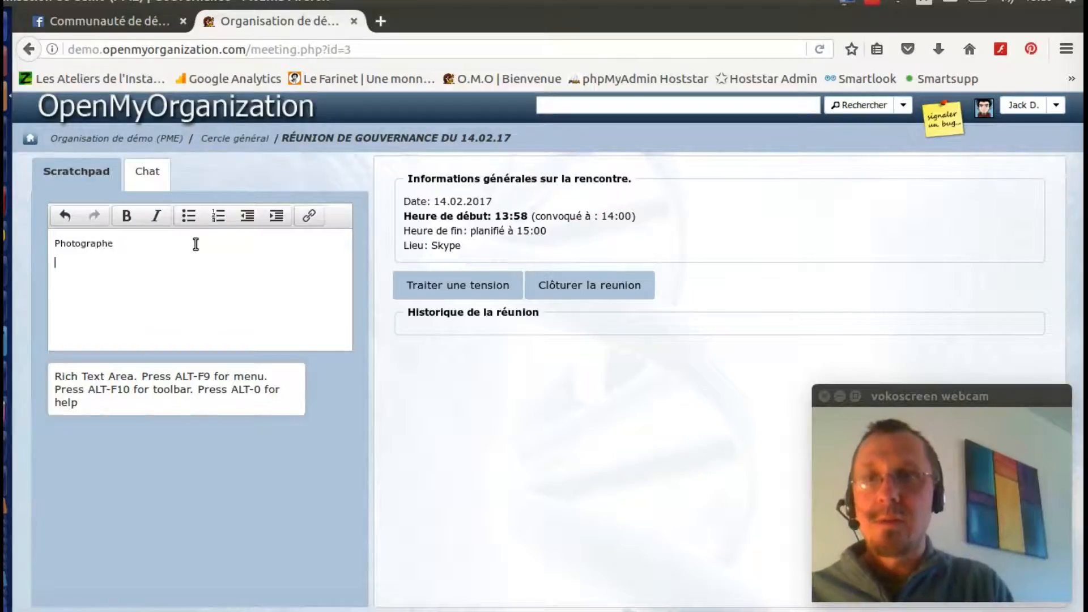
pyautogui.write('Email')
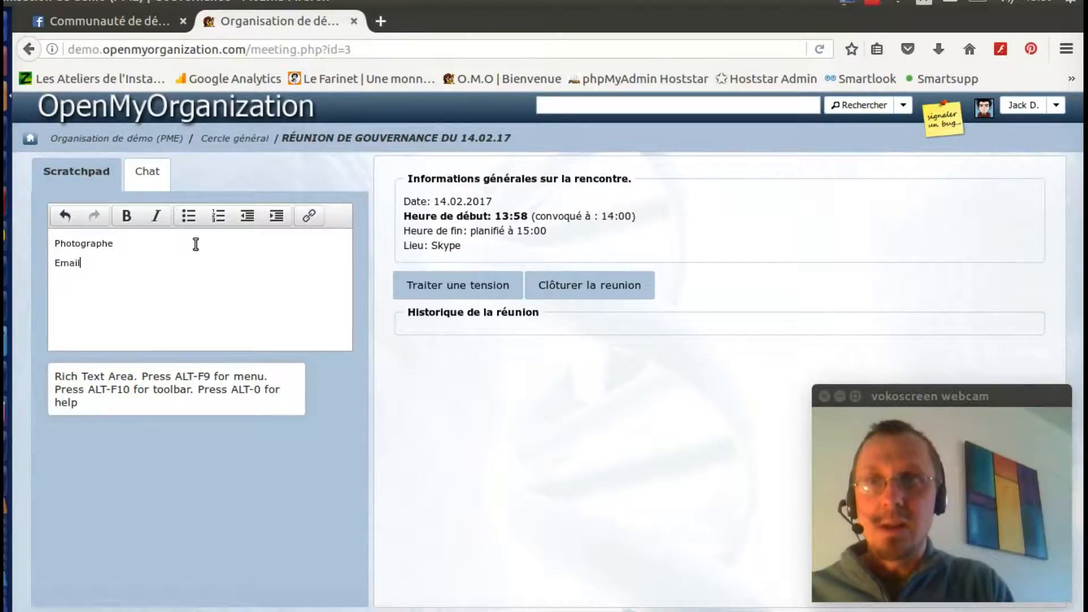
pyautogui.press('Return')
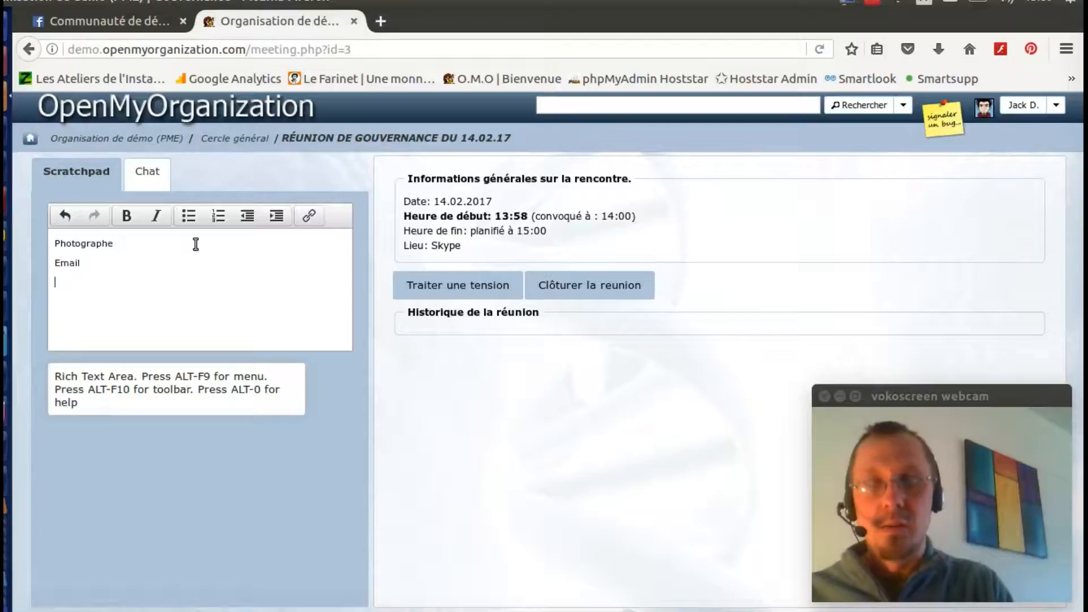
pyautogui.write('Fumée')
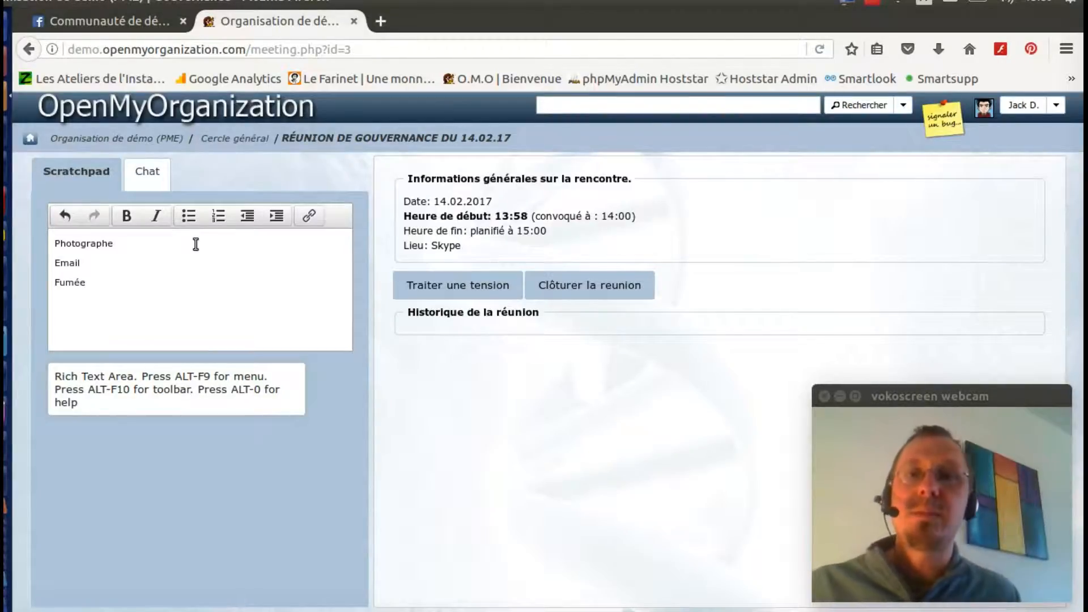
# Step: Start a new role named Photographe with purpose 'Tenir l'historique de l'association sous forme d'images'
pyautogui.click(442, 289)
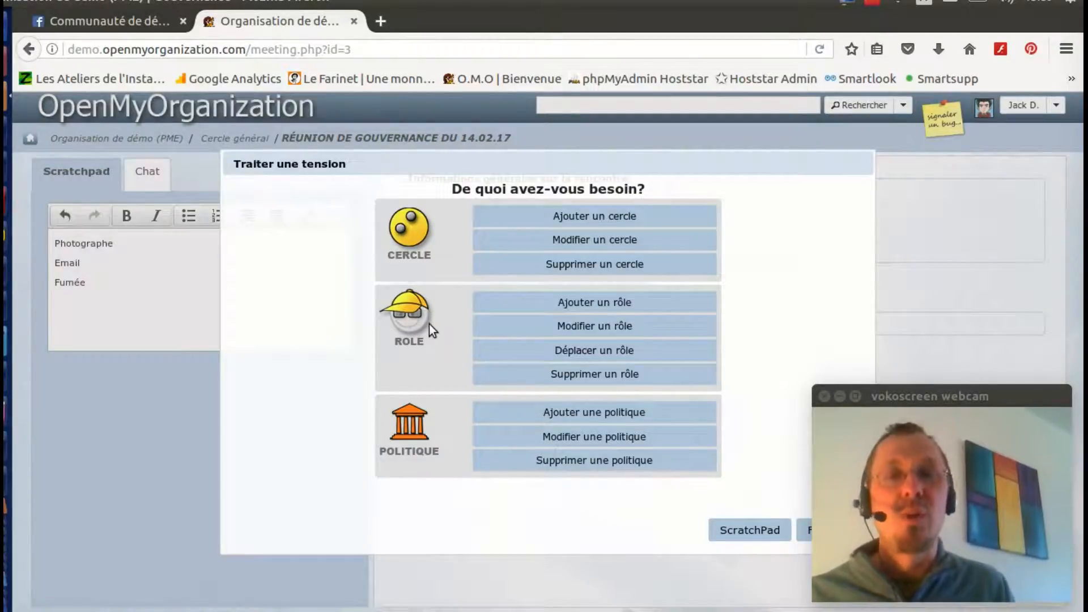
pyautogui.click(581, 304)
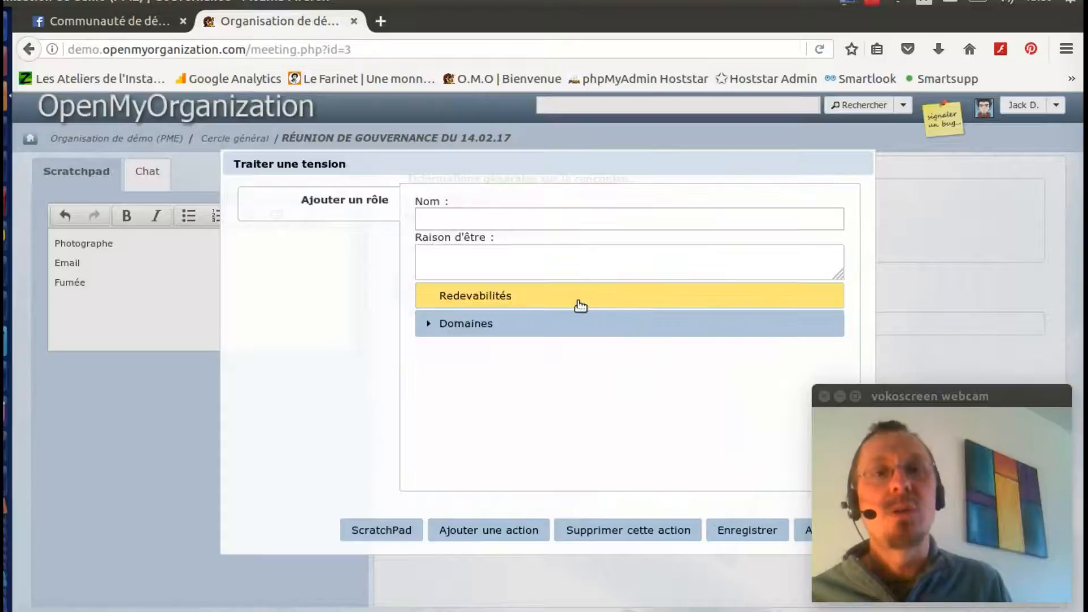
pyautogui.write('Photographe')
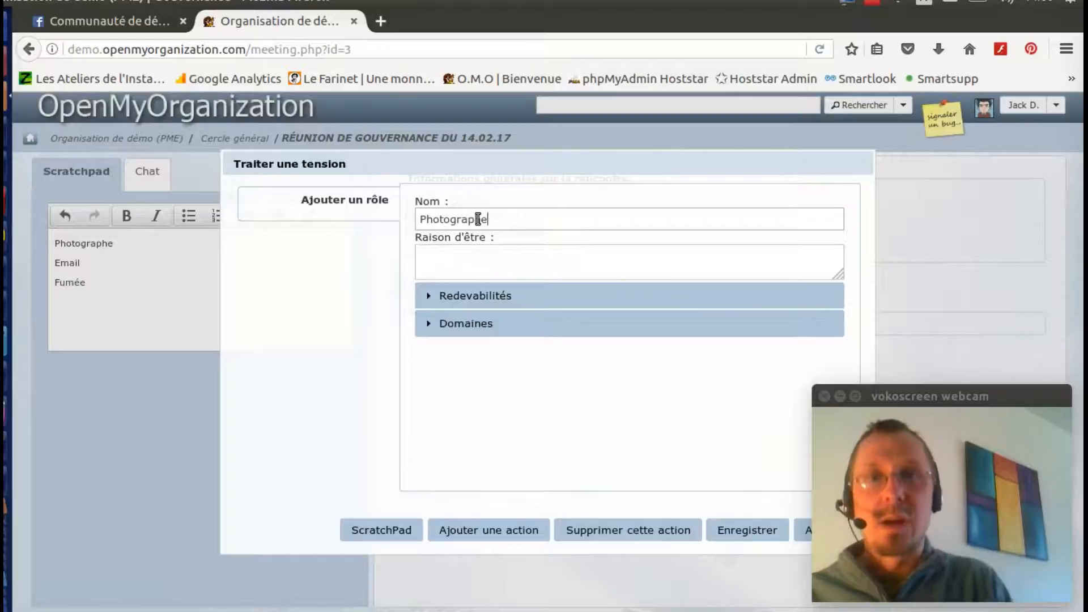
pyautogui.click(506, 252)
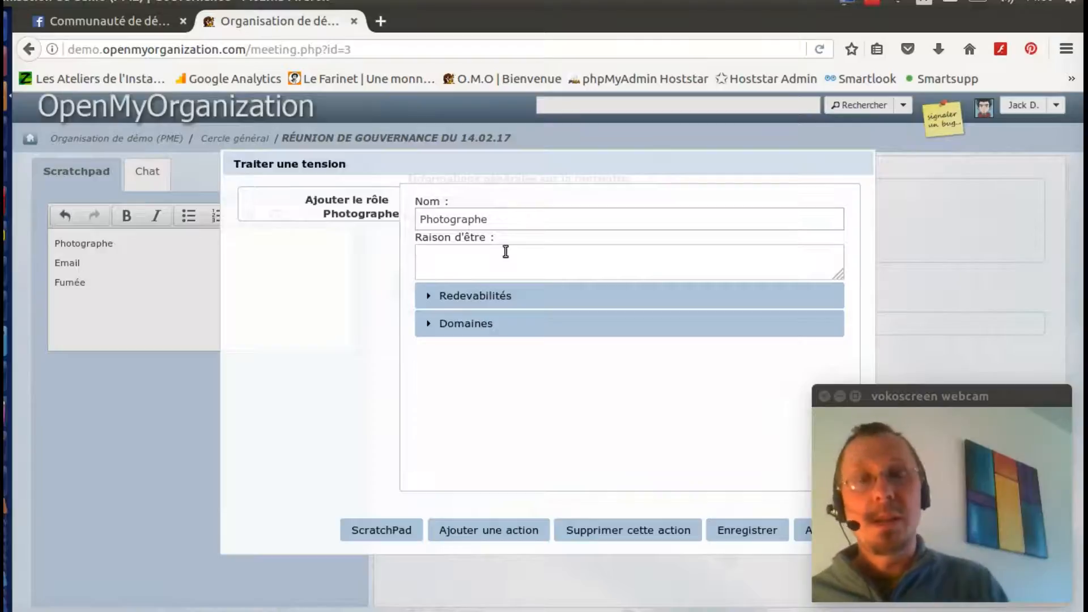
pyautogui.write('Ten')
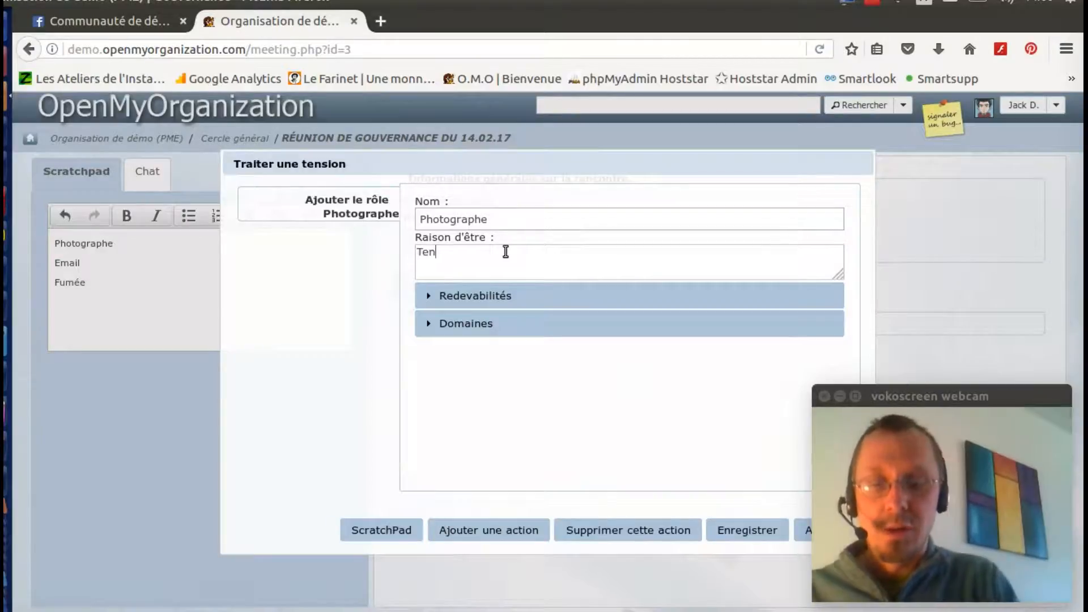
pyautogui.write("ir l'hi")
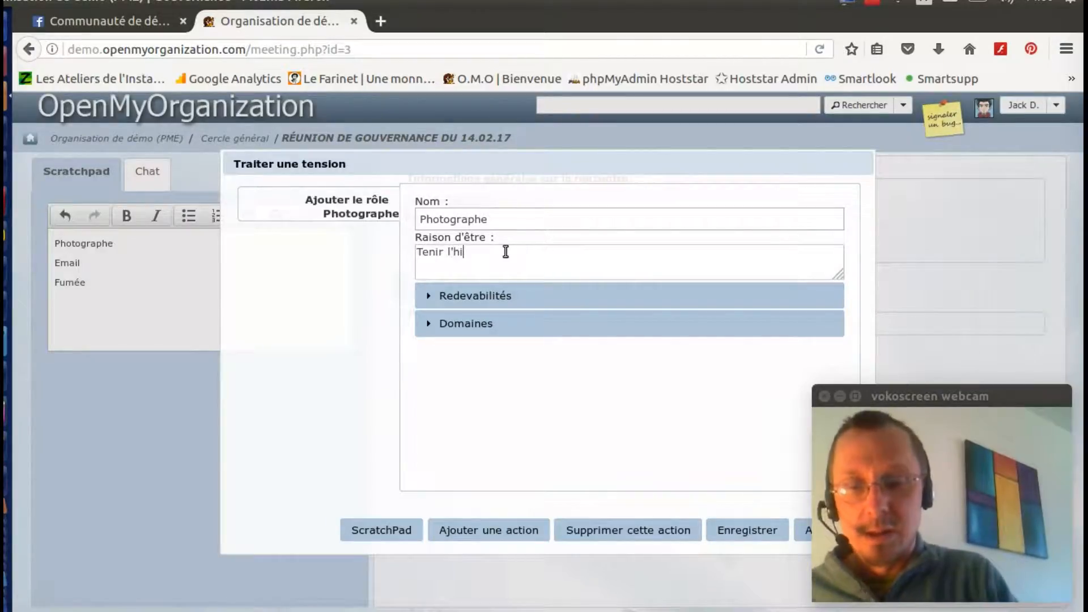
pyautogui.write('storique de ')
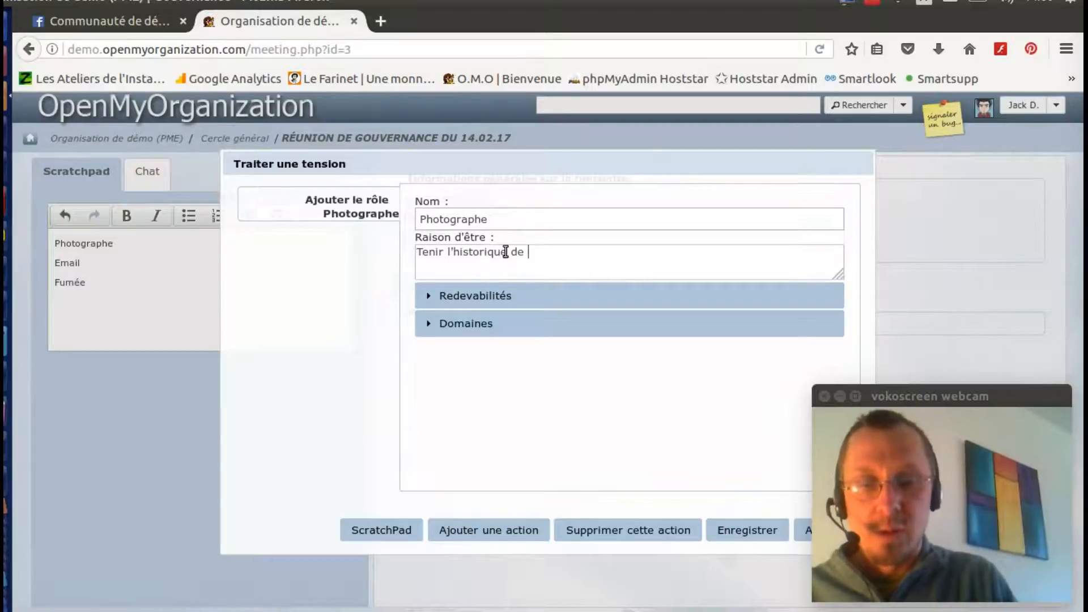
pyautogui.write("l'association")
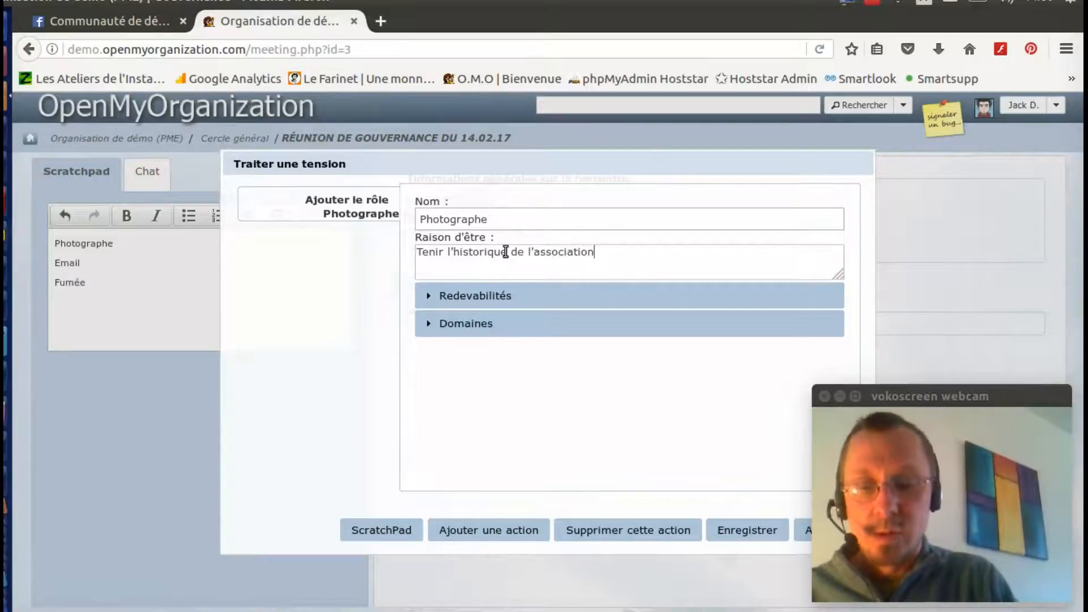
pyautogui.write(" sous forme d'images")
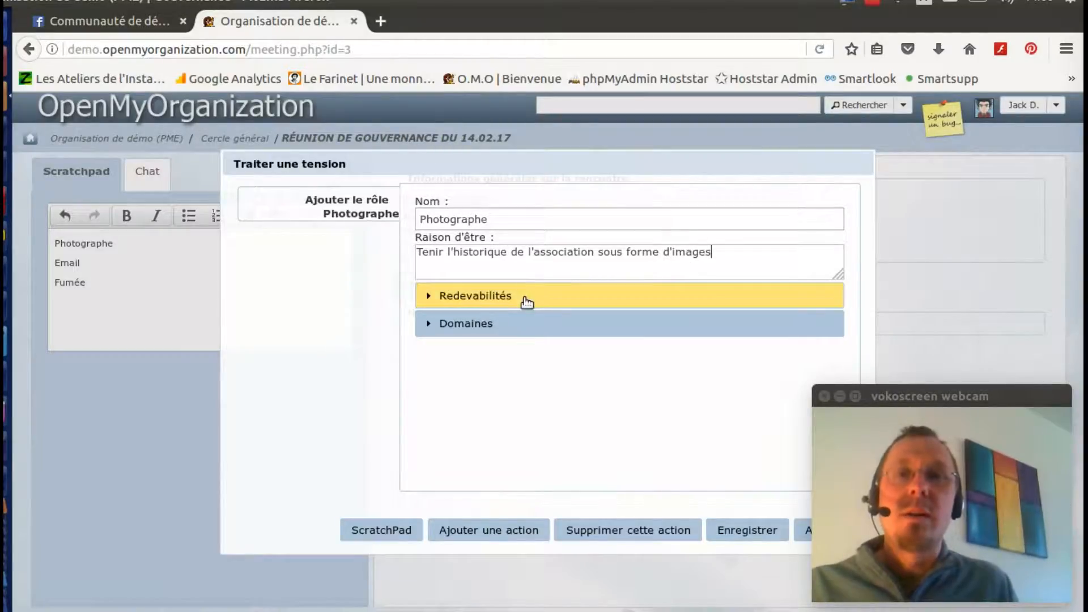
# Step: Add the accountability 'Fournir des photographies pour illustrer les documents de communication' to Photographe
pyautogui.click(527, 302)
pyautogui.click(529, 365)
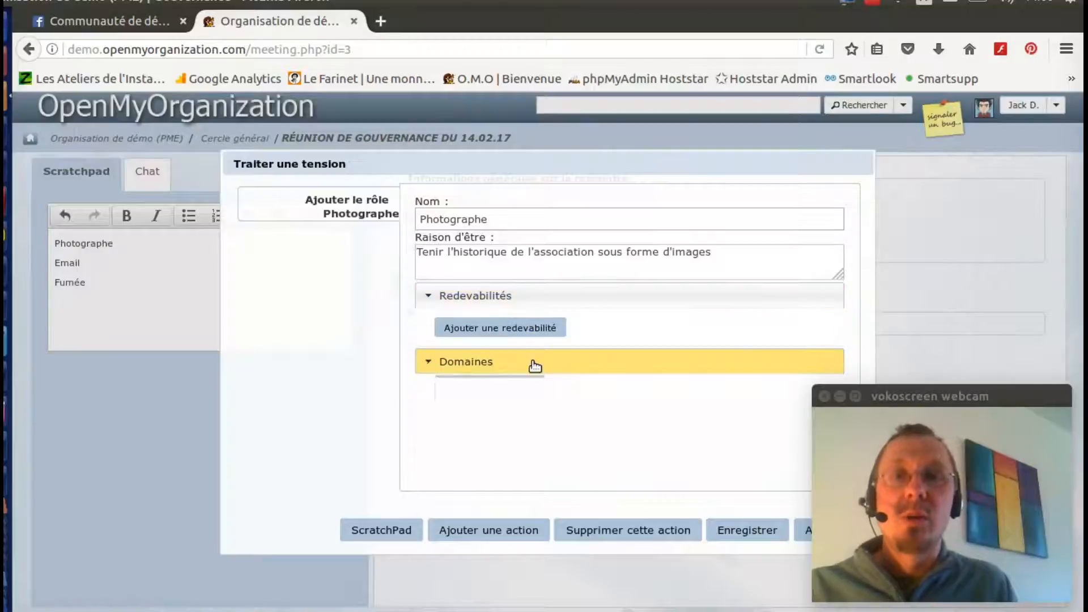
pyautogui.click(519, 334)
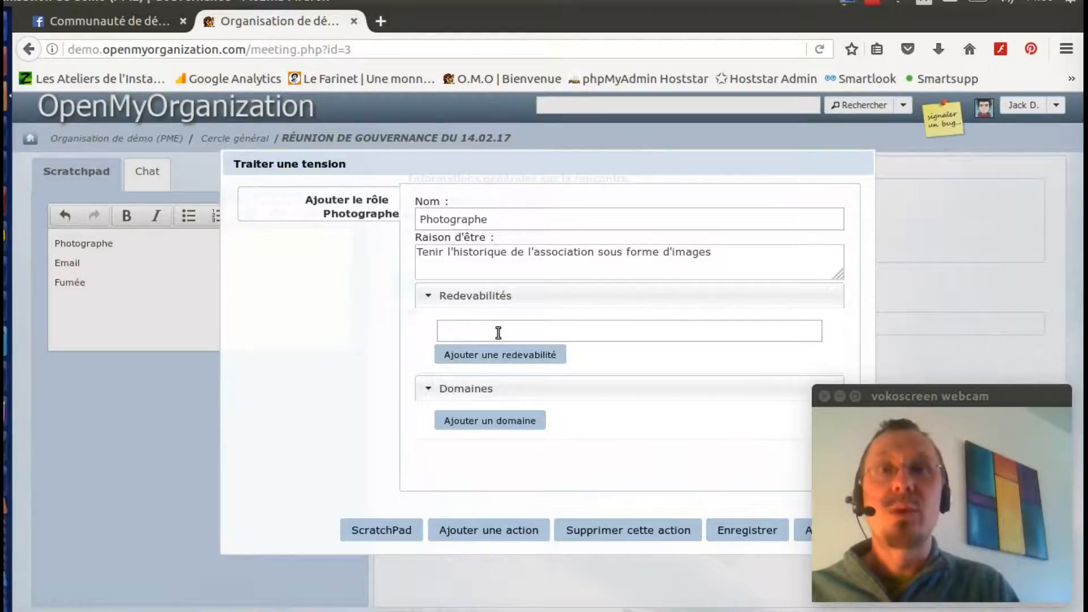
pyautogui.write('Fourni')
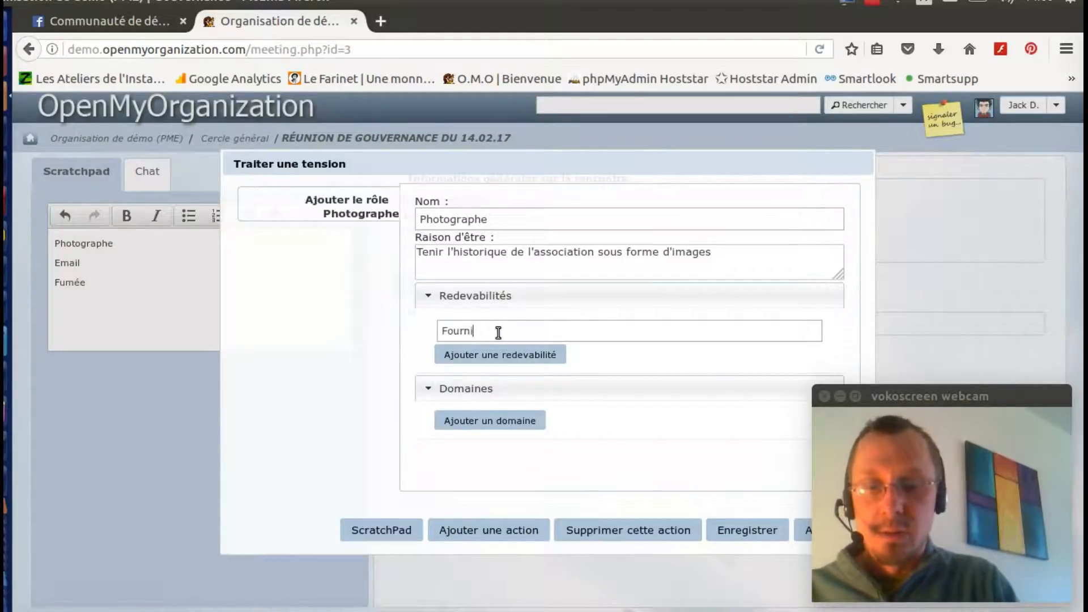
pyautogui.write('r des photograph')
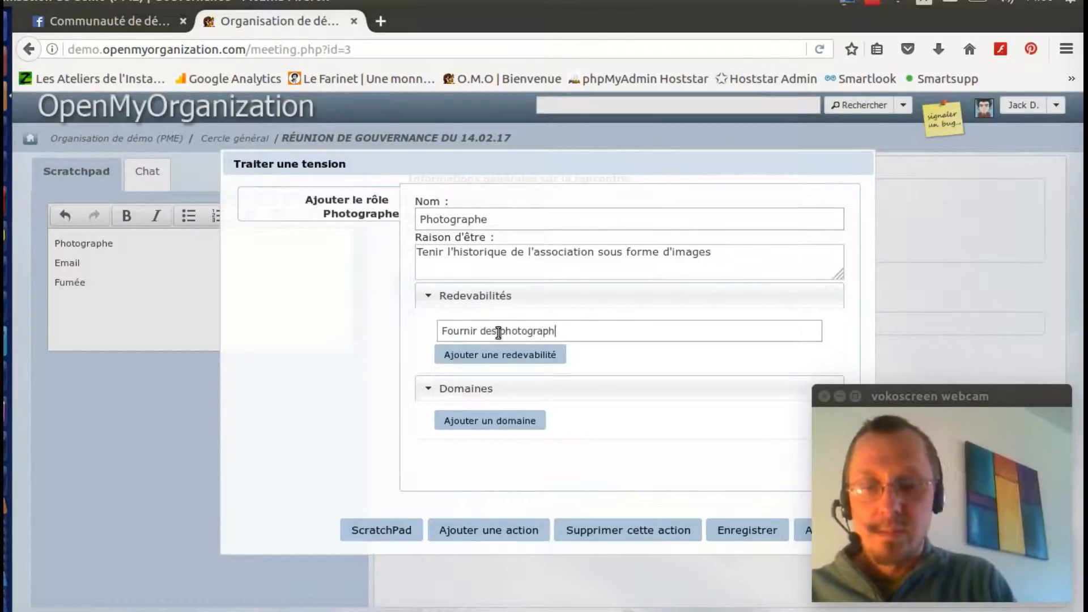
pyautogui.write('ies pour illu')
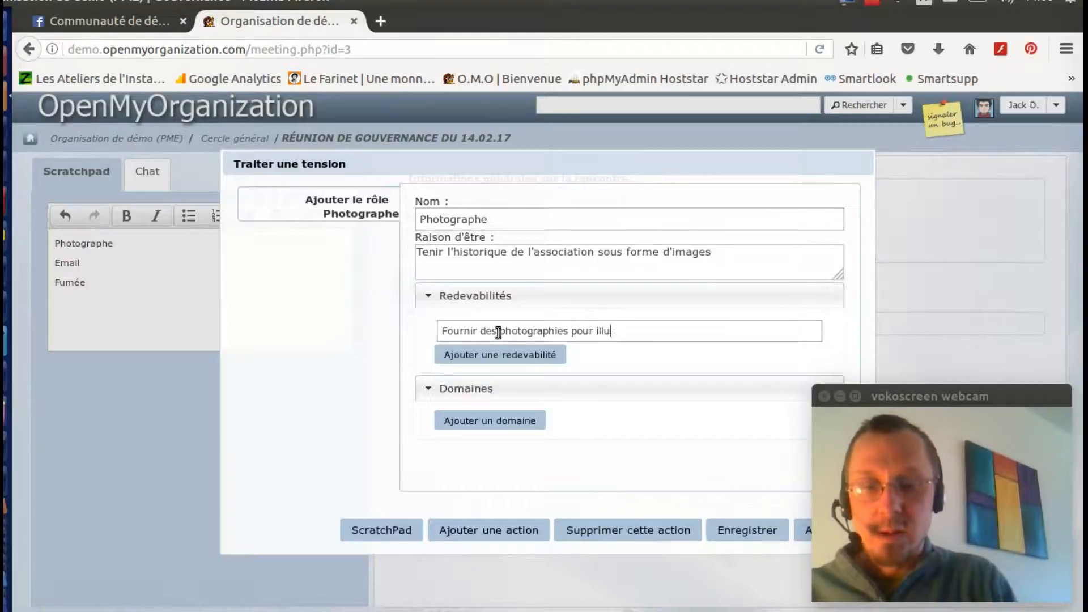
pyautogui.write('strer les doc')
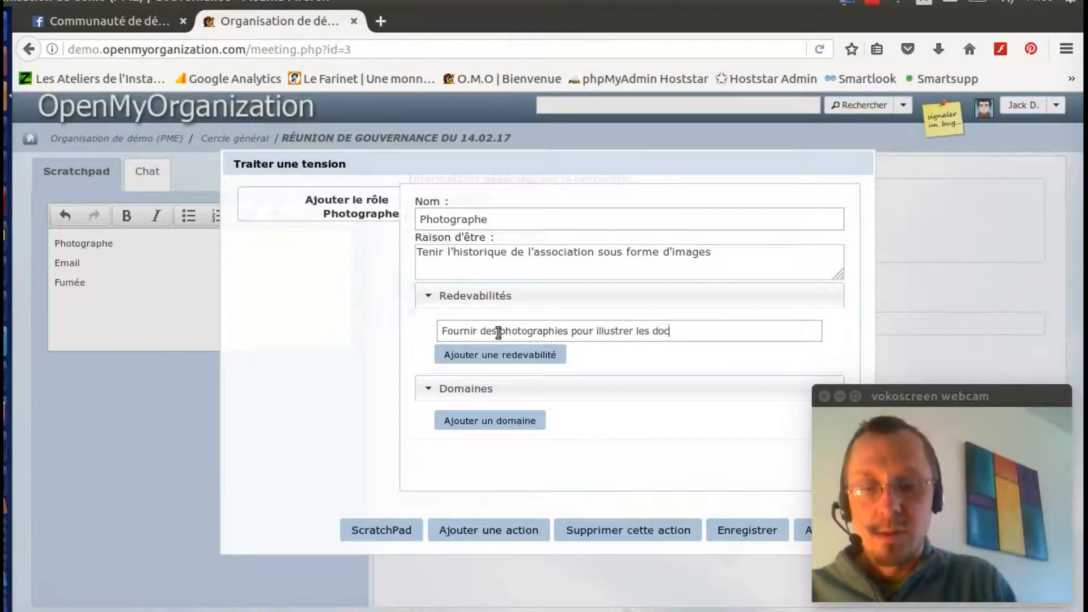
pyautogui.write('uments de co')
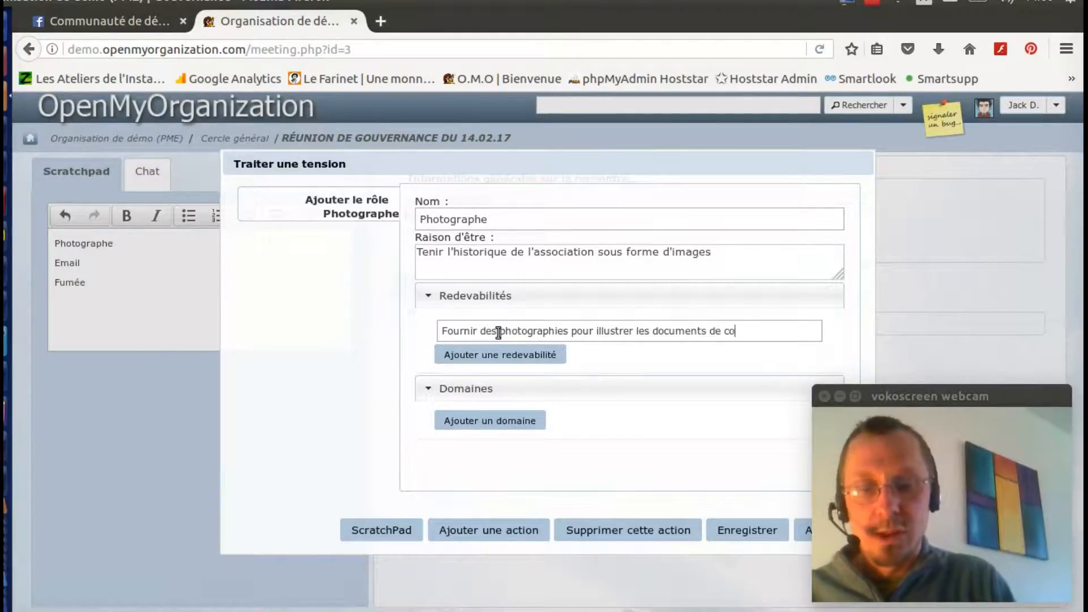
pyautogui.write('mmunication')
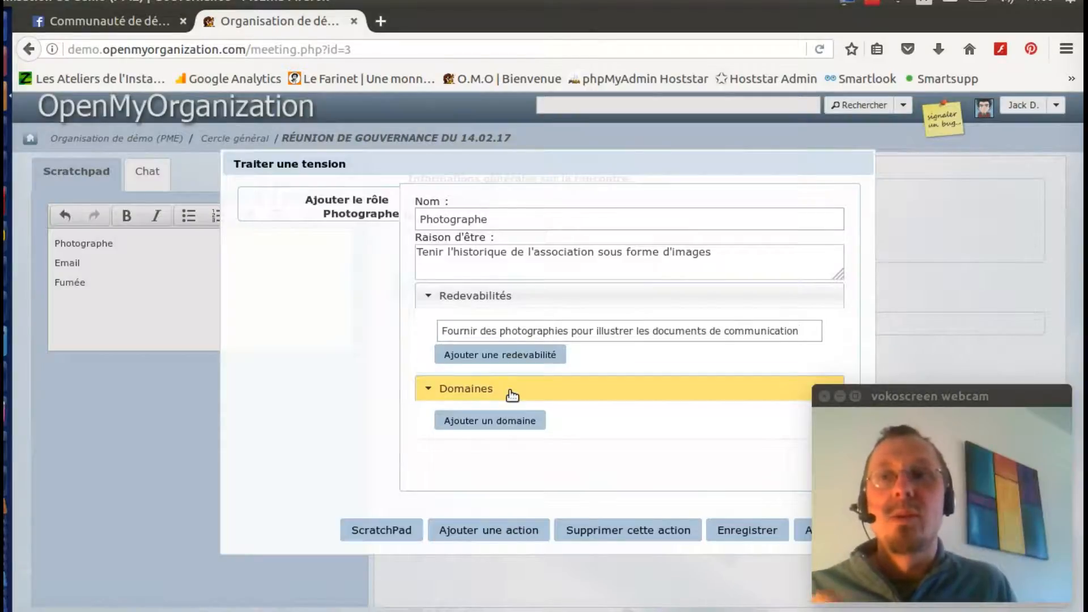
# Step: Add the domain 'Les images des documents publicitaires' and save the Photographe role
pyautogui.click(508, 423)
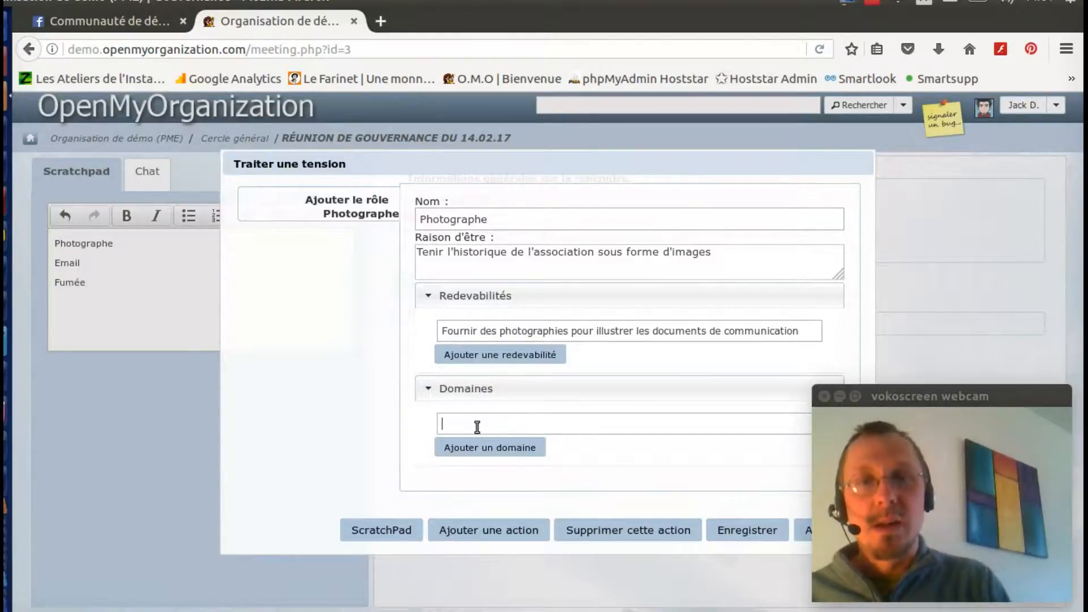
pyautogui.write('Les i')
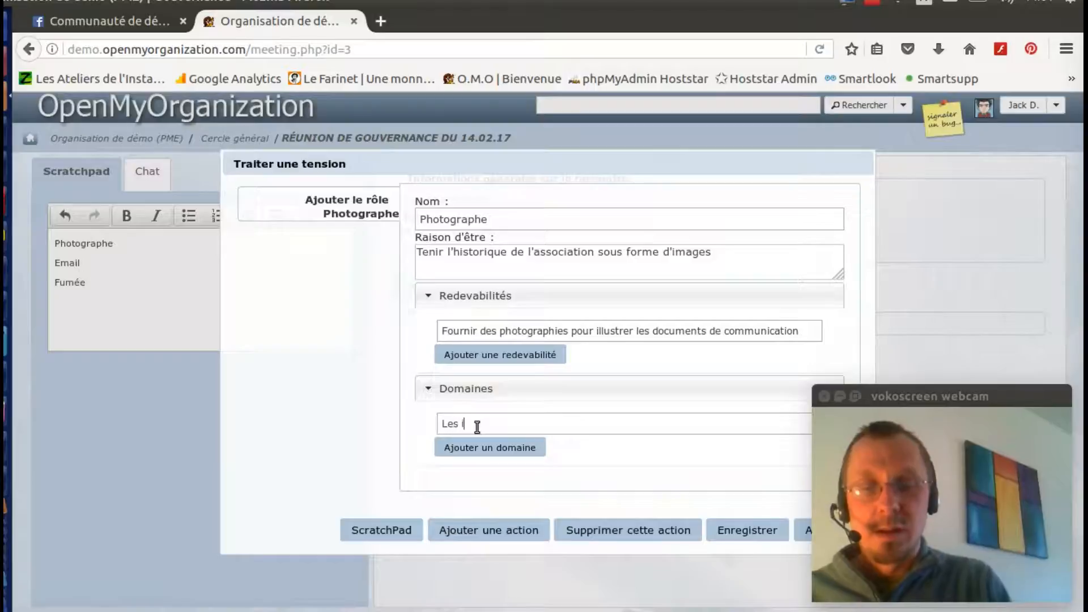
pyautogui.write('mages des do')
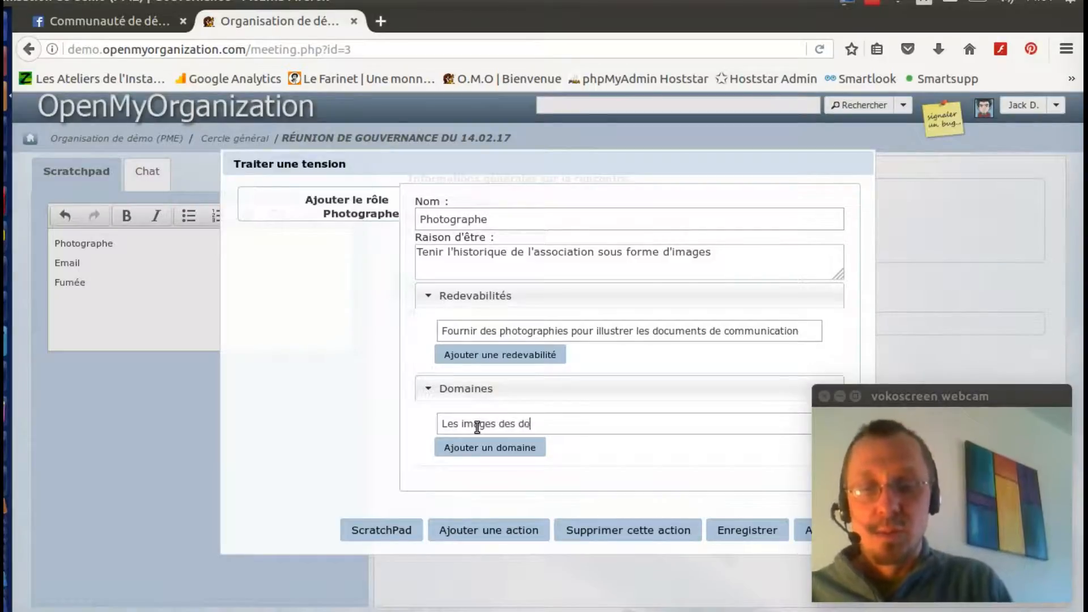
pyautogui.write('cuments publ')
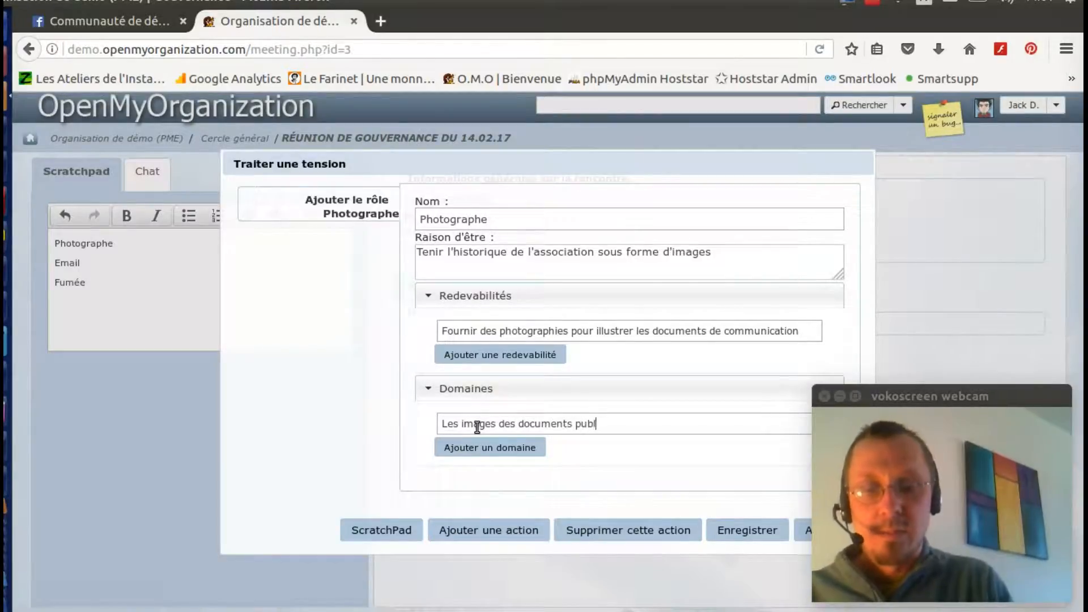
pyautogui.write('icitaires')
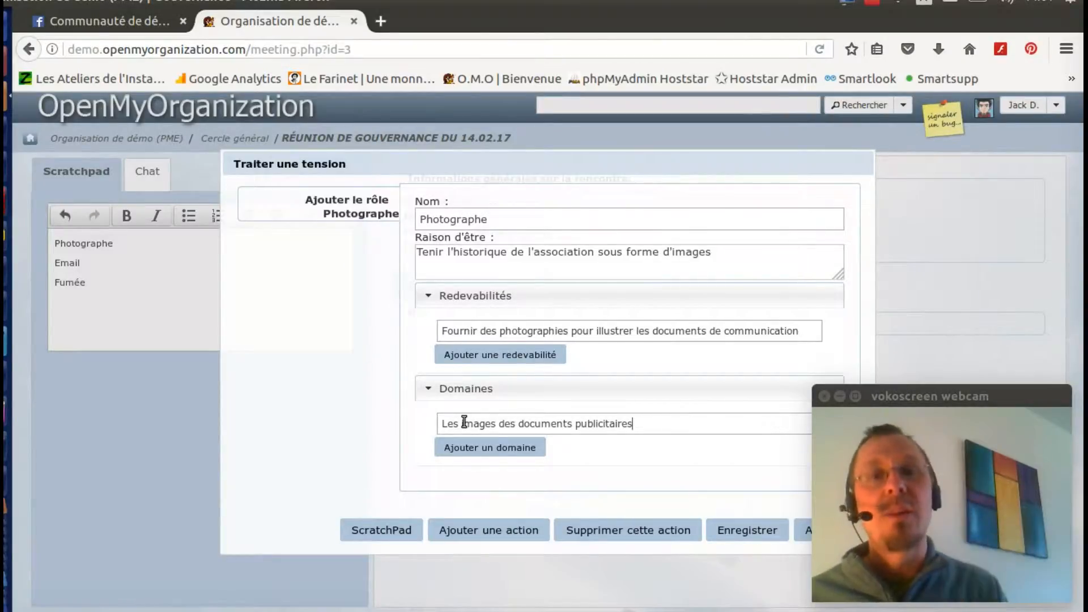
pyautogui.click(735, 533)
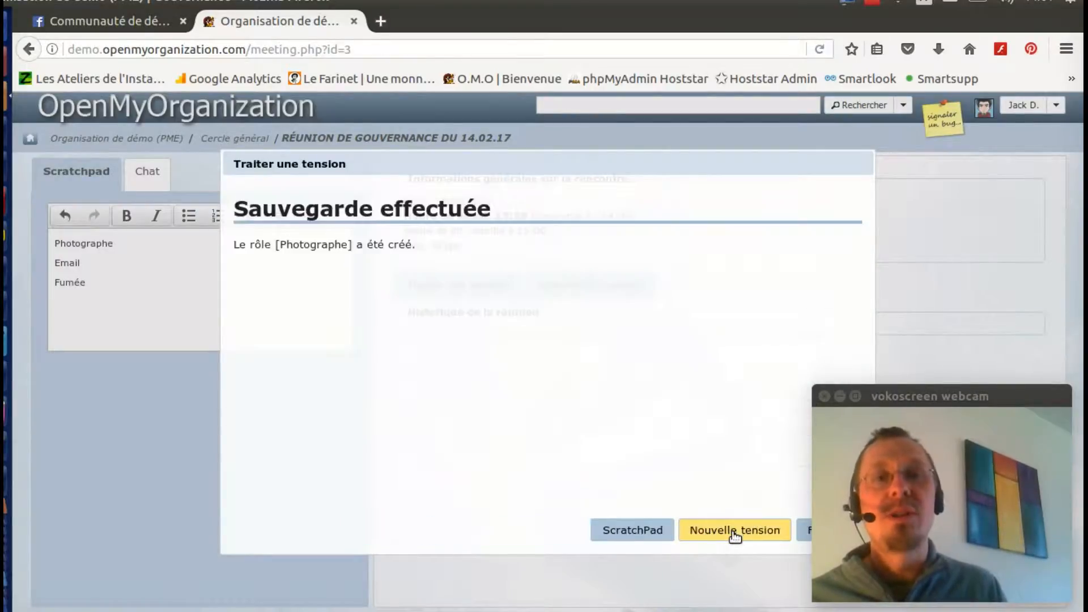
pyautogui.click(801, 534)
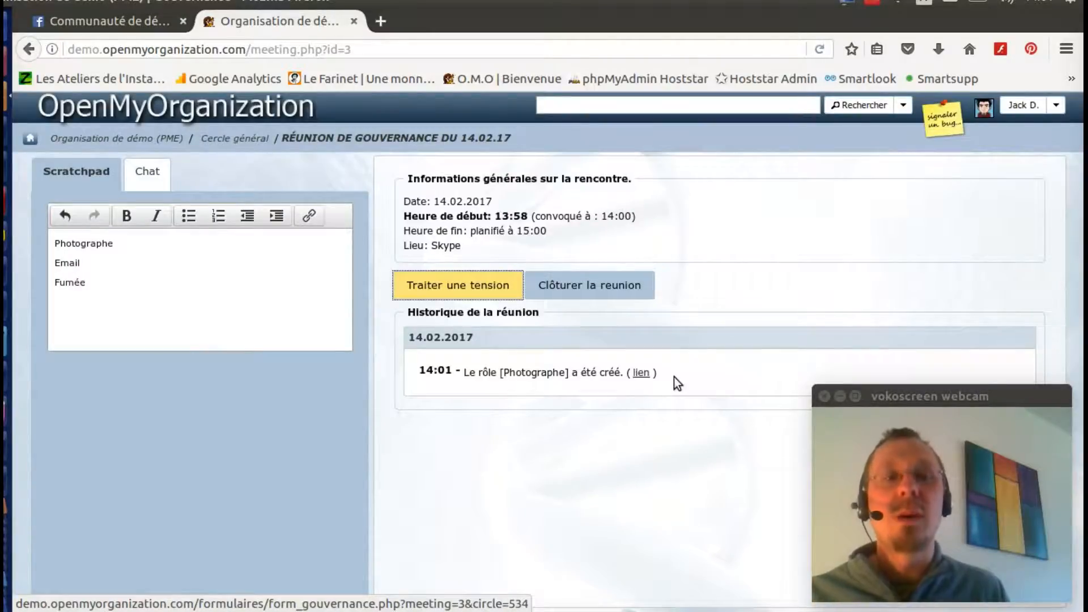
# Step: Tick Photographe with 'v' in the scratchpad and begin processing the next tension
pyautogui.click(55, 244)
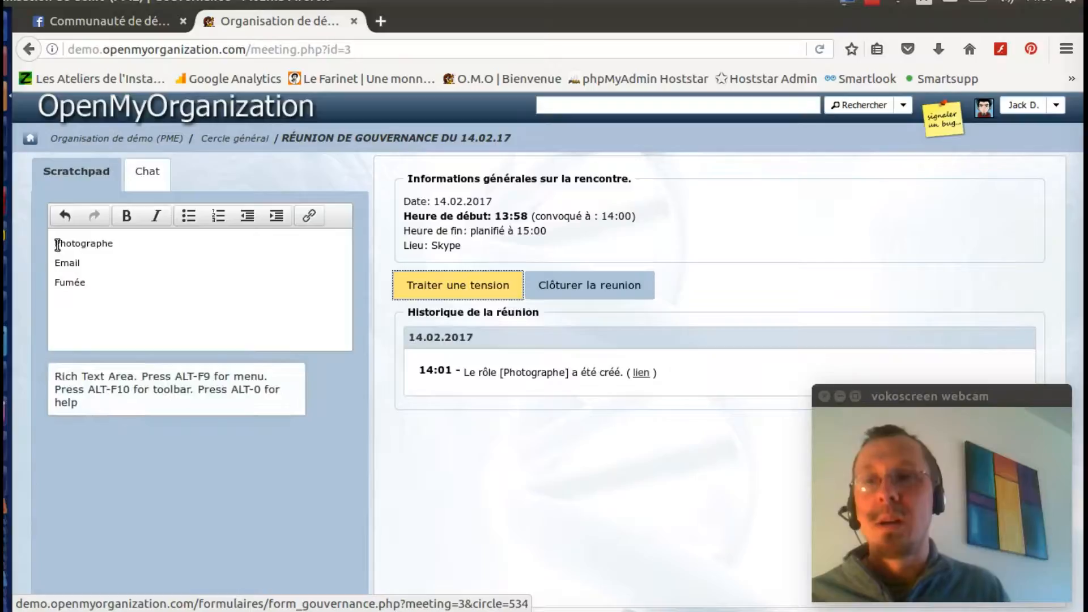
pyautogui.write('v')
pyautogui.click(53, 264)
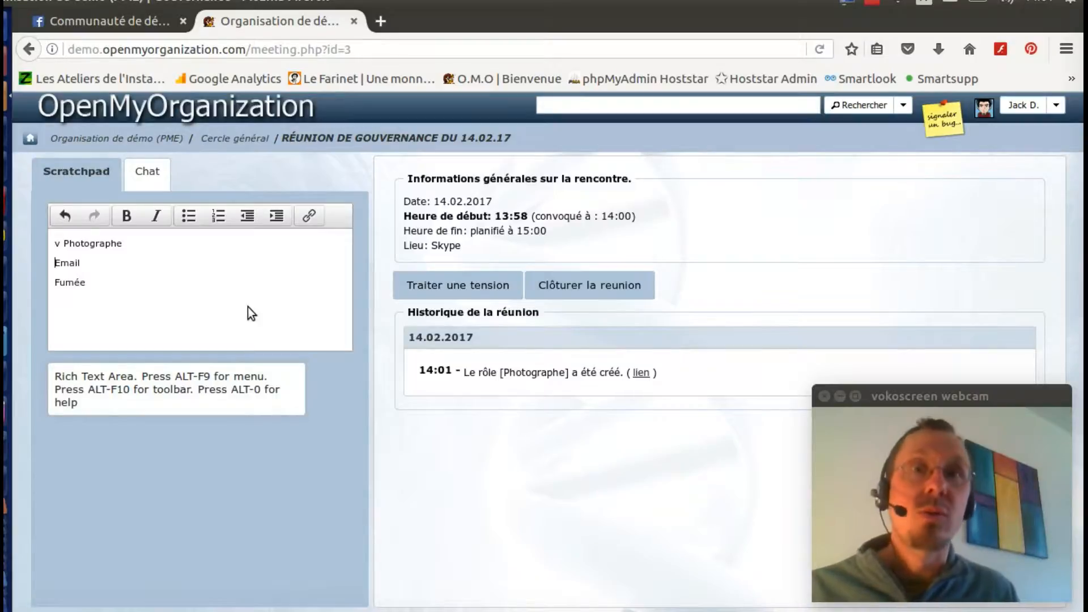
pyautogui.click(427, 292)
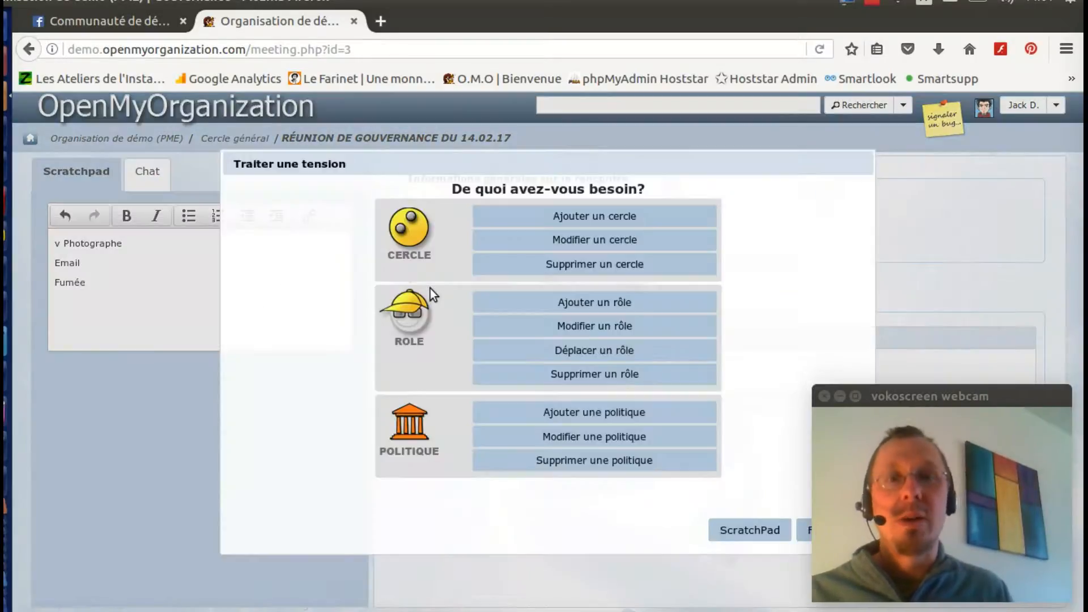
# Step: Give the Informatique role the accountability 'Créer des comptes e-mails pour tout nouvel arrivant' and save
pyautogui.click(576, 328)
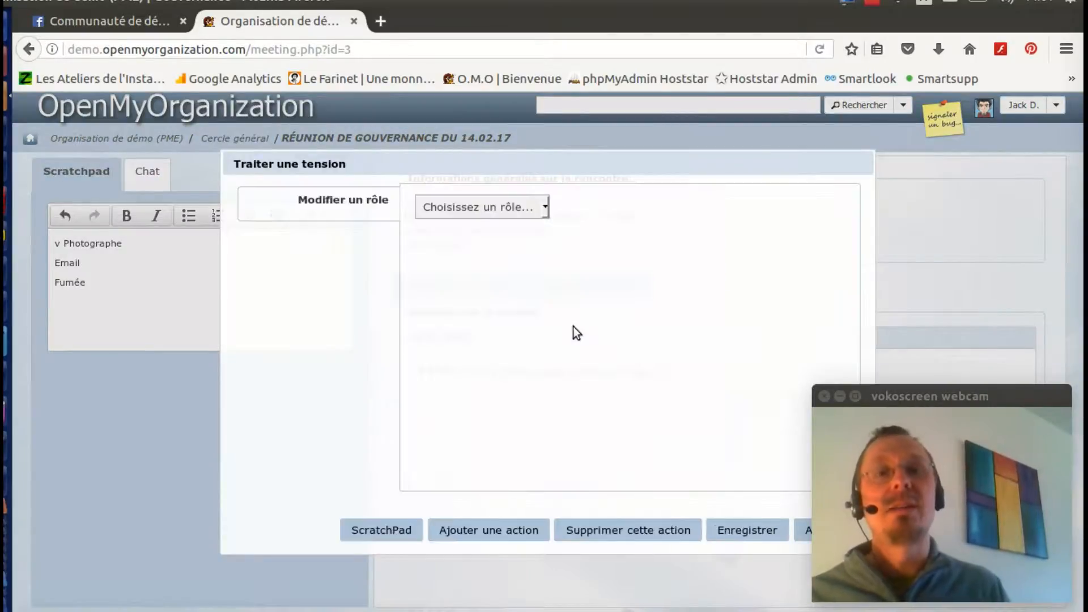
pyautogui.click(476, 208)
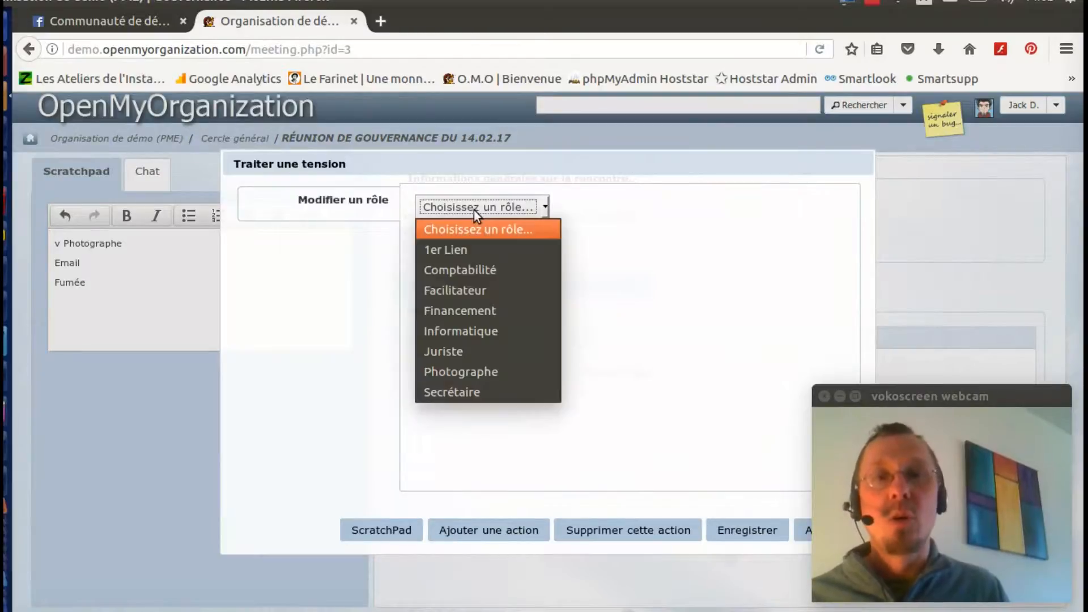
pyautogui.click(477, 331)
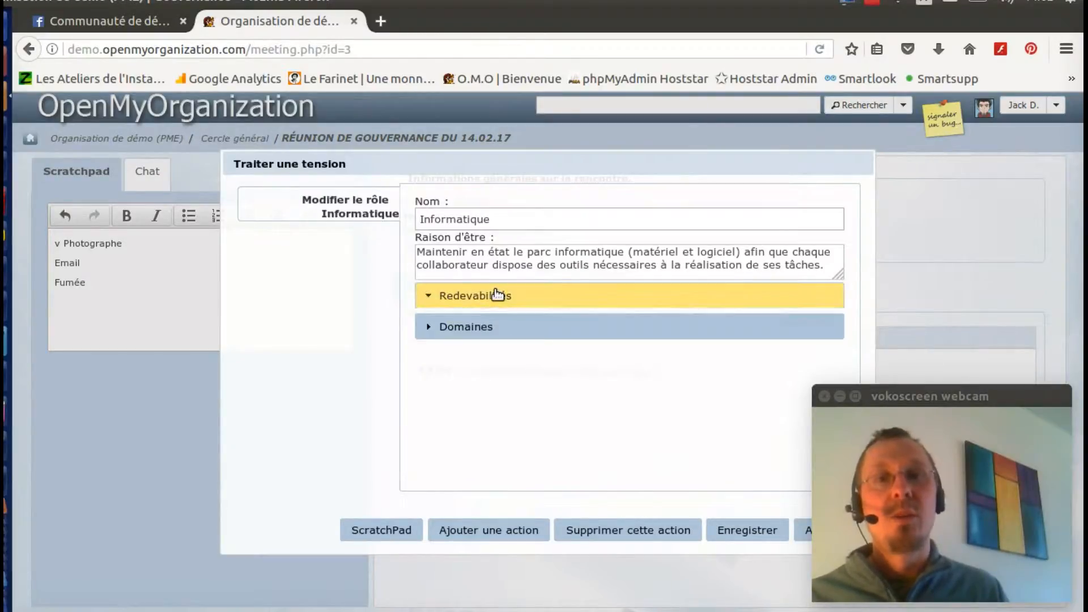
pyautogui.click(498, 295)
pyautogui.click(501, 415)
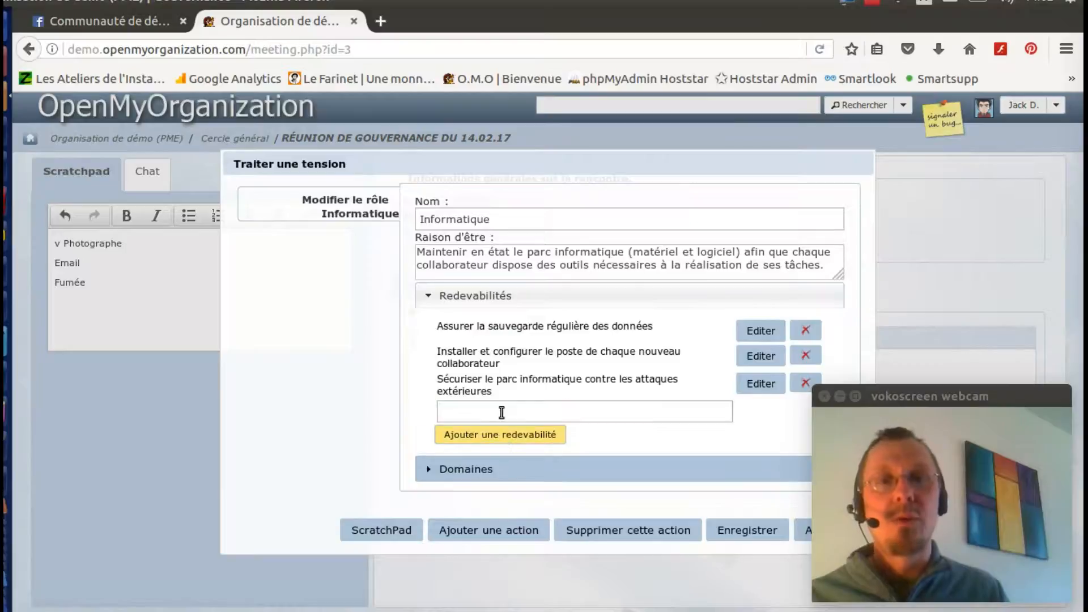
pyautogui.write('Cr')
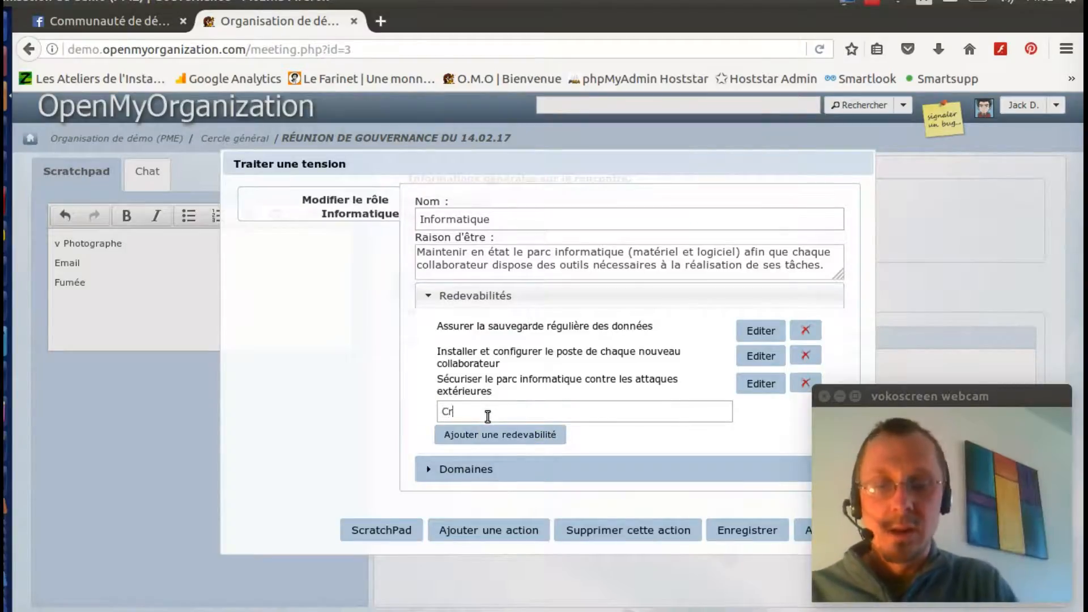
pyautogui.write('éer des compte')
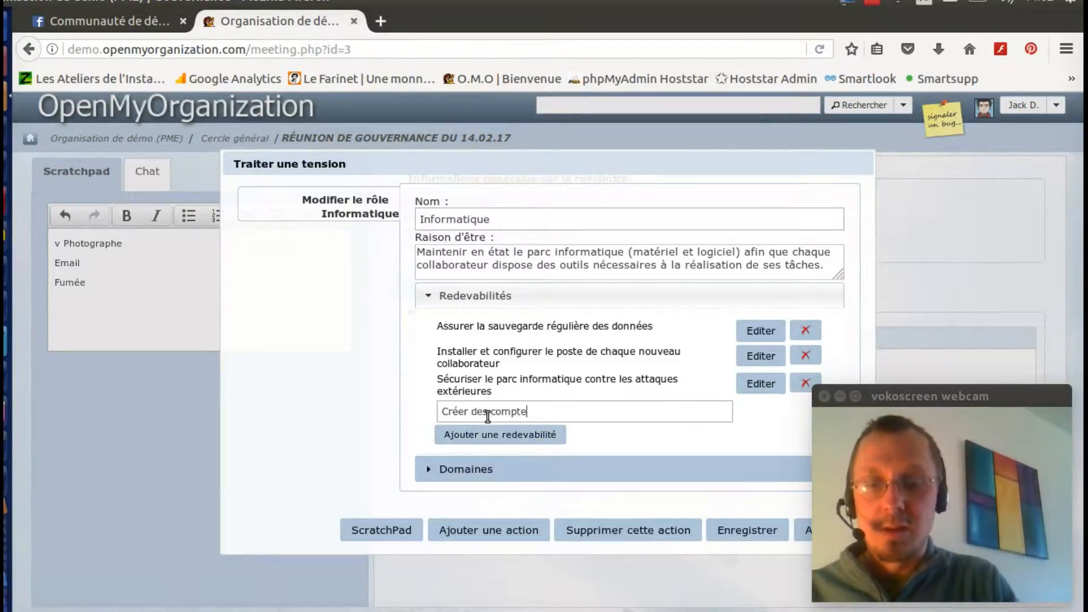
pyautogui.write('s e-mails po')
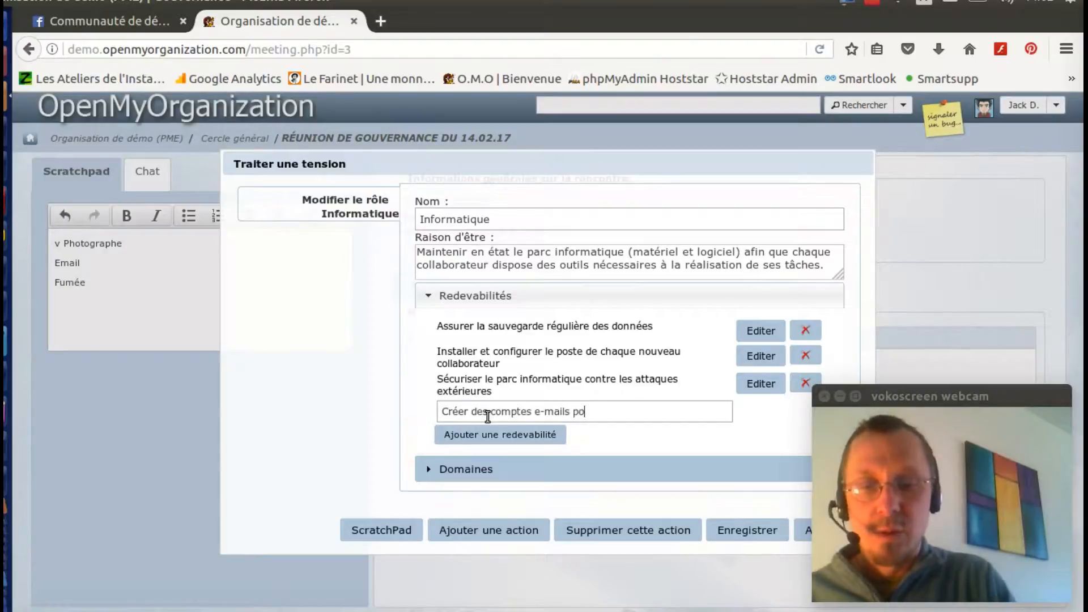
pyautogui.write('ur tout nouv')
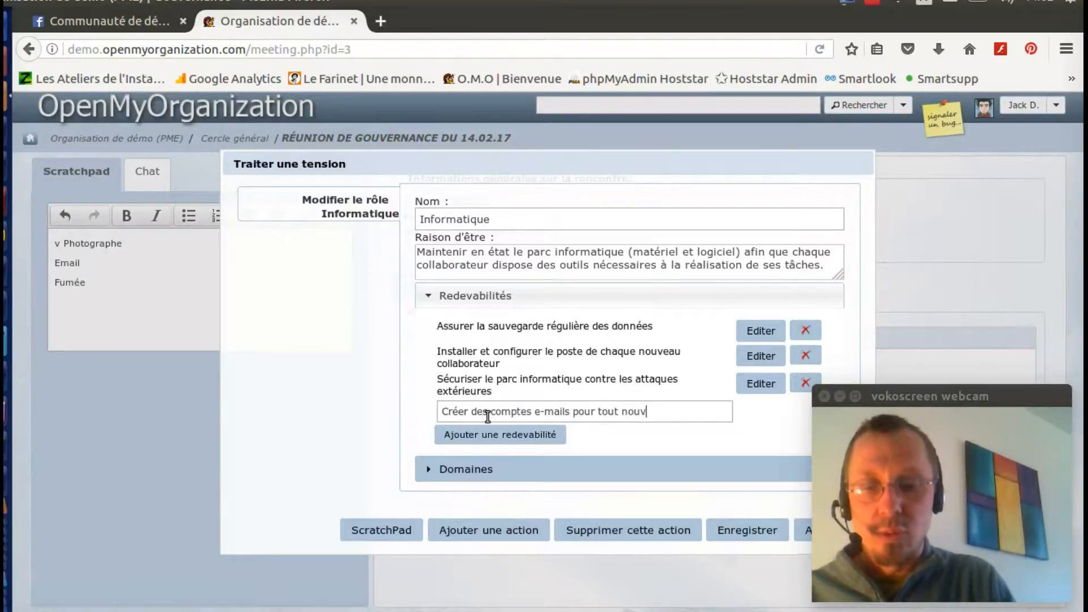
pyautogui.write('el arrivant')
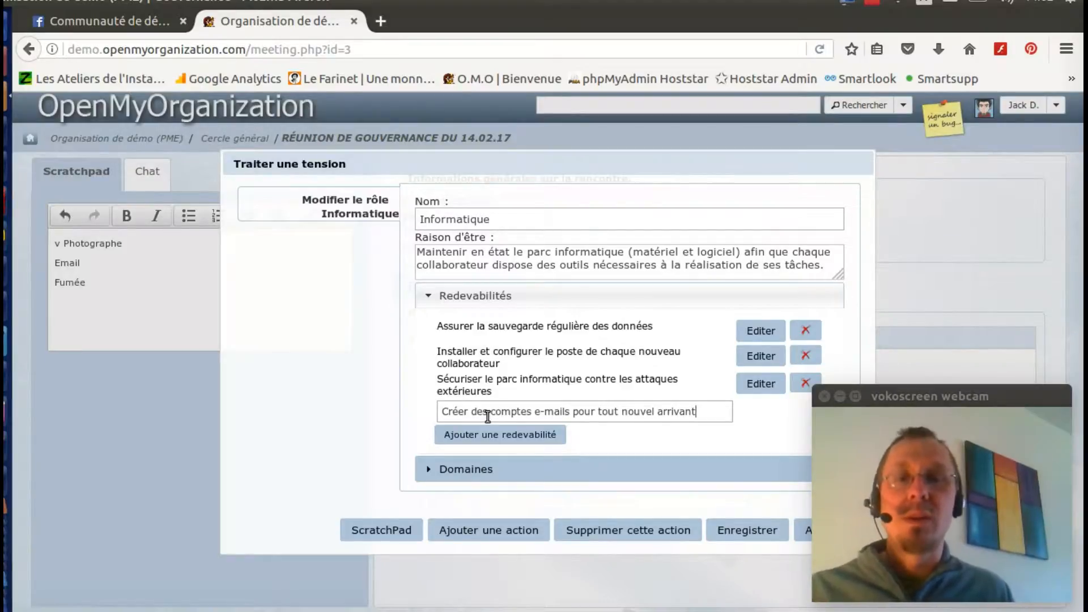
pyautogui.click(746, 532)
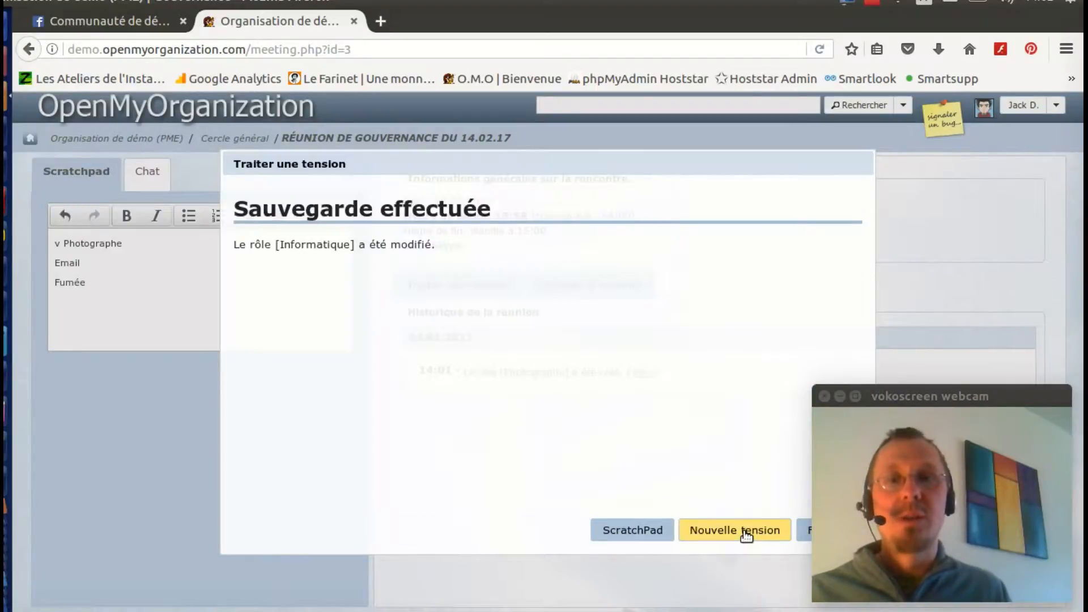
pyautogui.click(804, 533)
# Step: Tick Email with 'v' in the scratchpad and begin processing the next tension
pyautogui.click(55, 264)
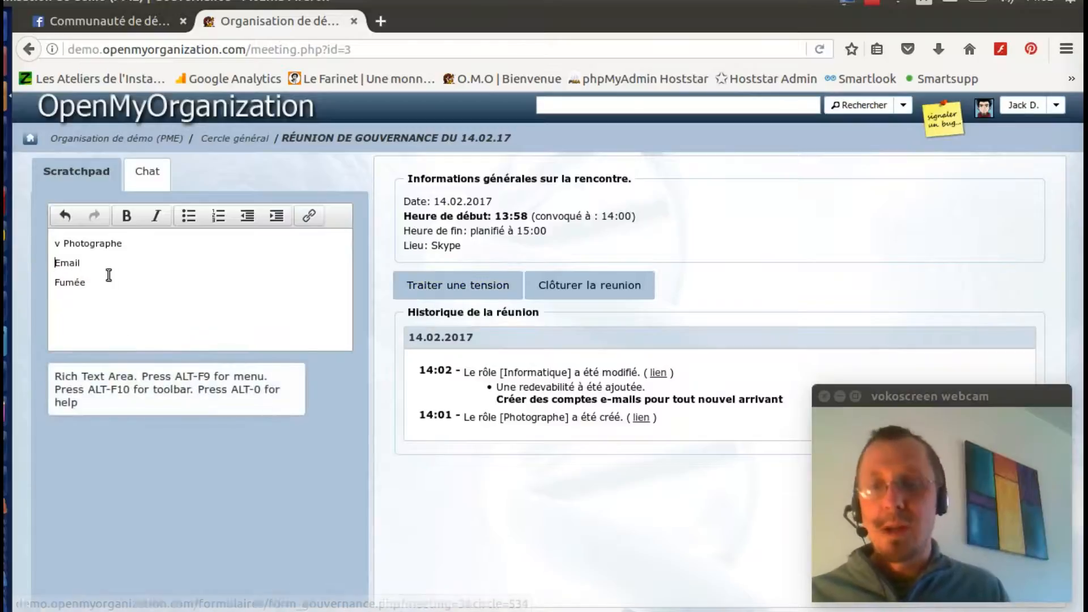
pyautogui.write('v')
pyautogui.click(89, 282)
pyautogui.click(486, 290)
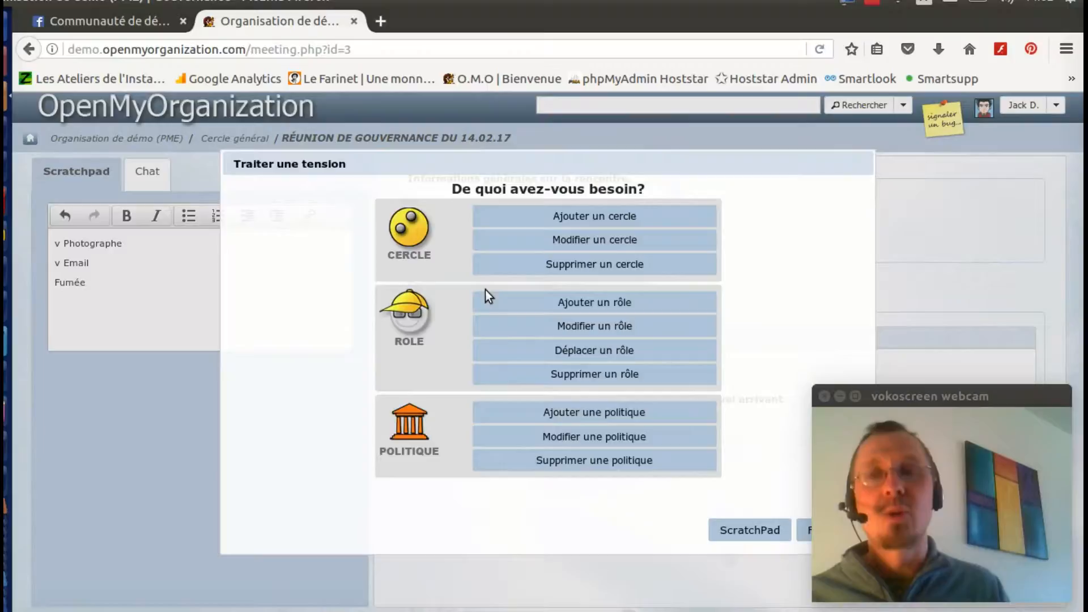
# Step: Add the circle policy 'Fumée et cigarettes' stating 'Il est interdit de fumer devant l'entrée du batiment.' and save it
pyautogui.click(596, 417)
pyautogui.click(458, 222)
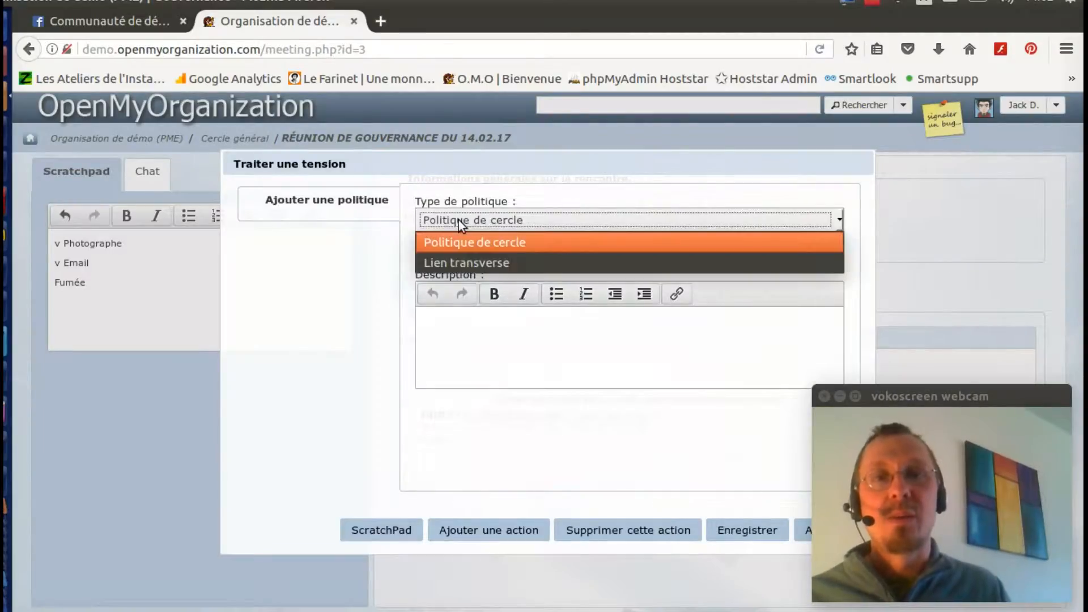
pyautogui.click(458, 242)
pyautogui.click(455, 256)
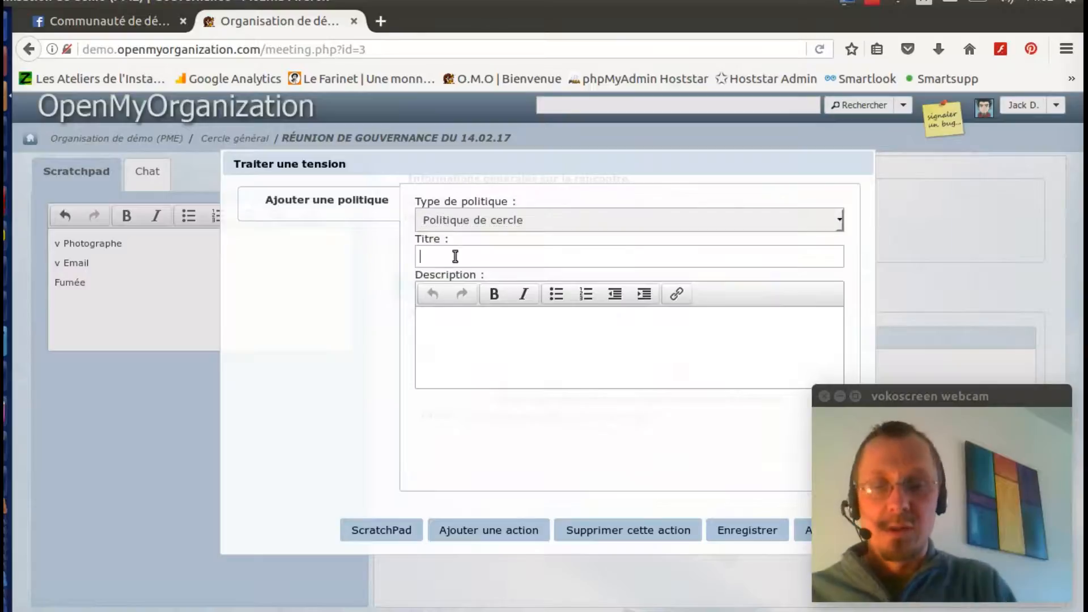
pyautogui.write('et cigarettes')
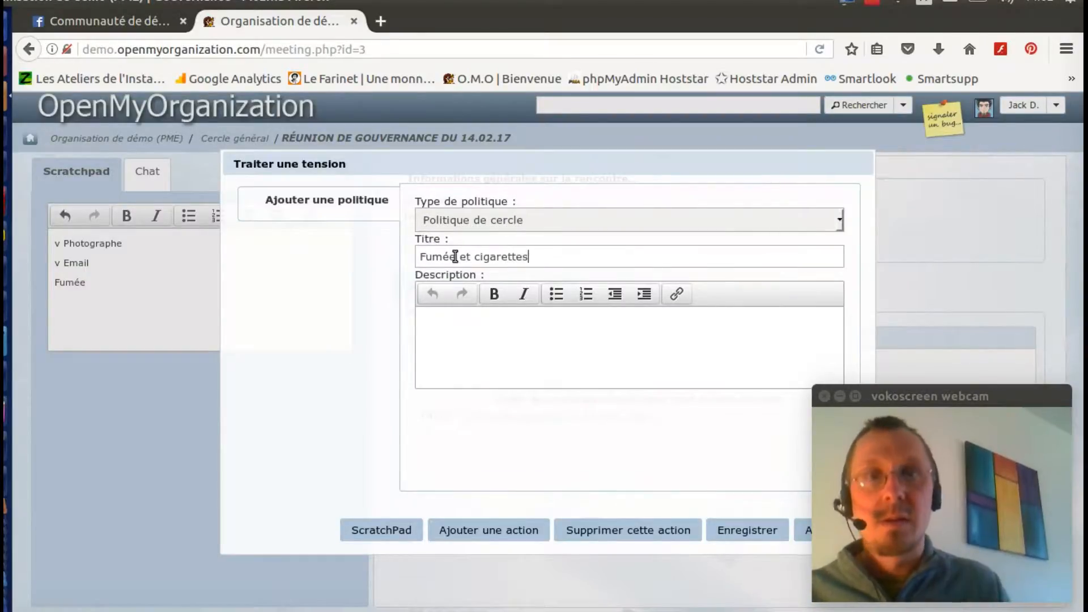
pyautogui.click(437, 328)
pyautogui.write('I')
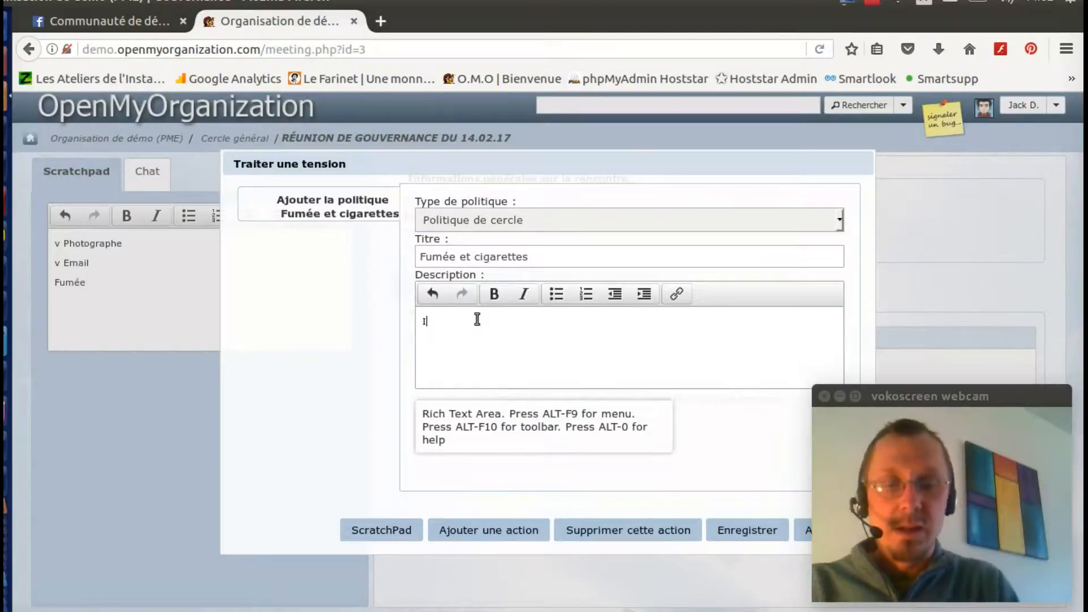
pyautogui.write('l est inter')
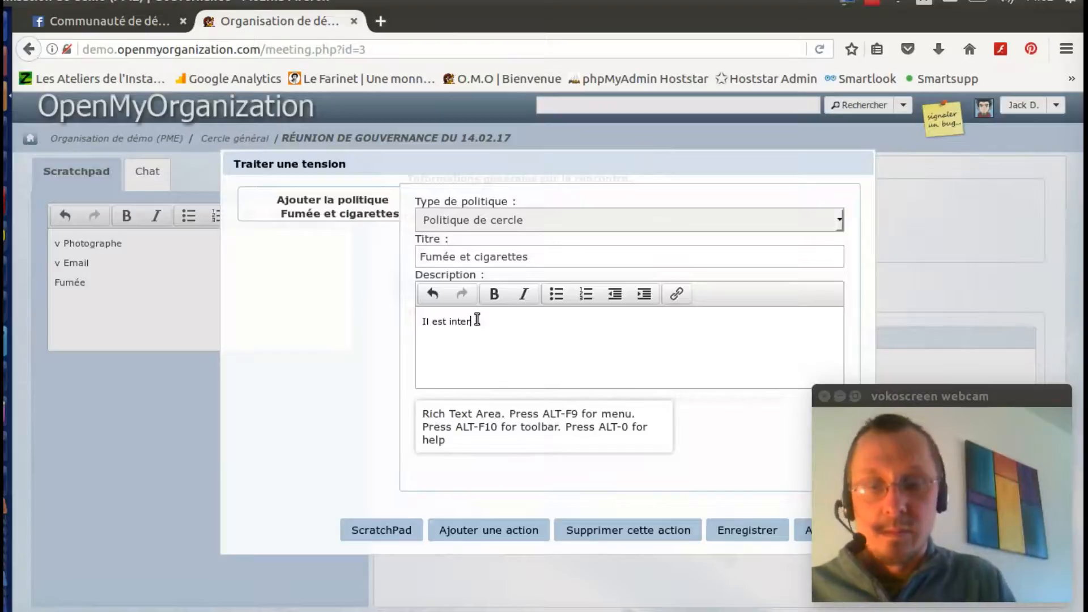
pyautogui.write('dit de fumer')
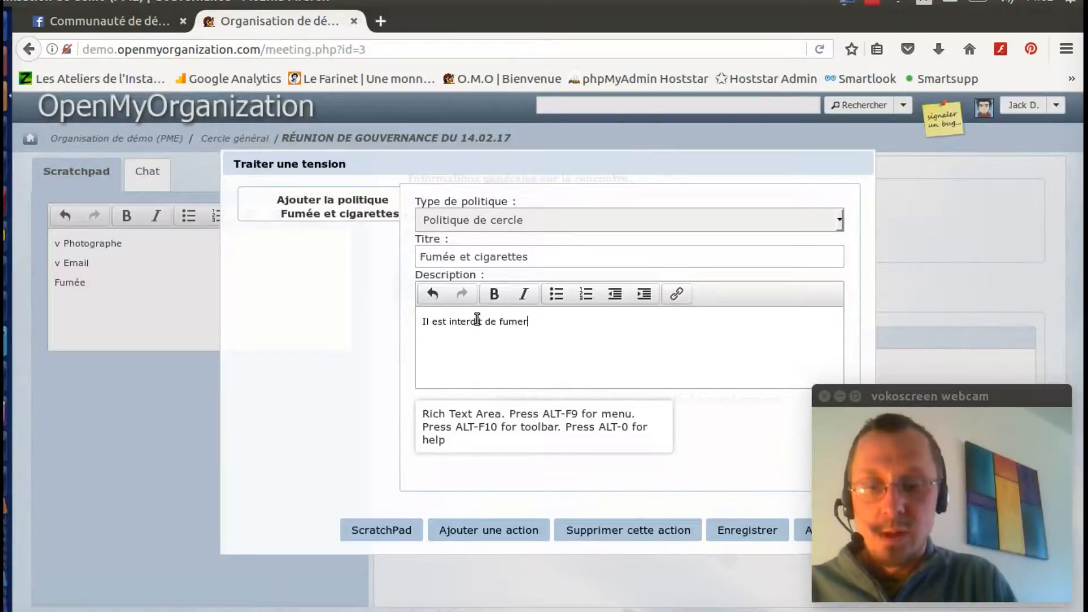
pyautogui.write(" devant l'ent")
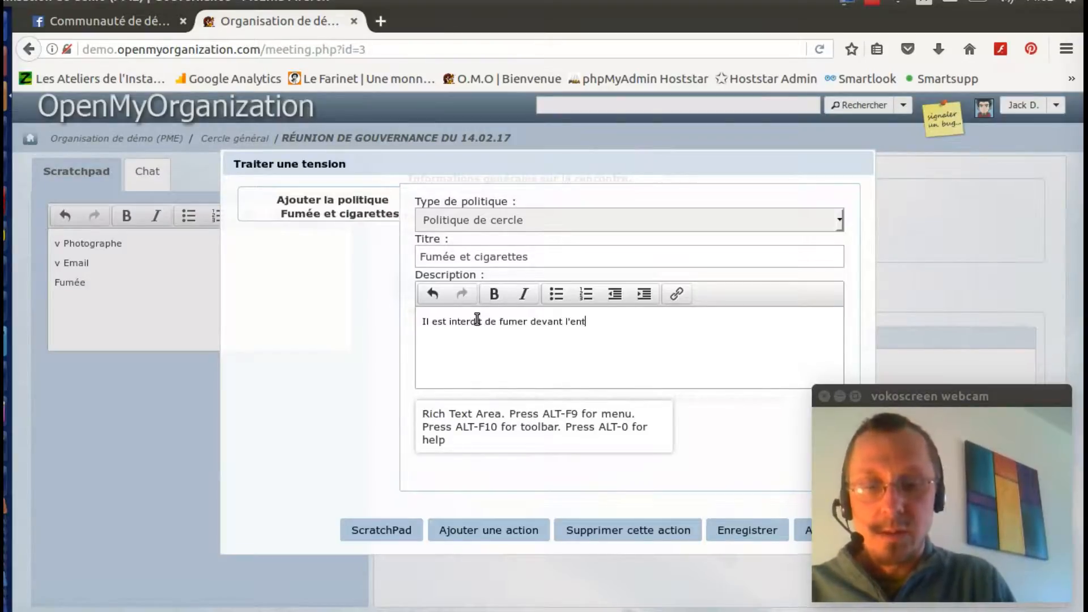
pyautogui.write('rée du batimen')
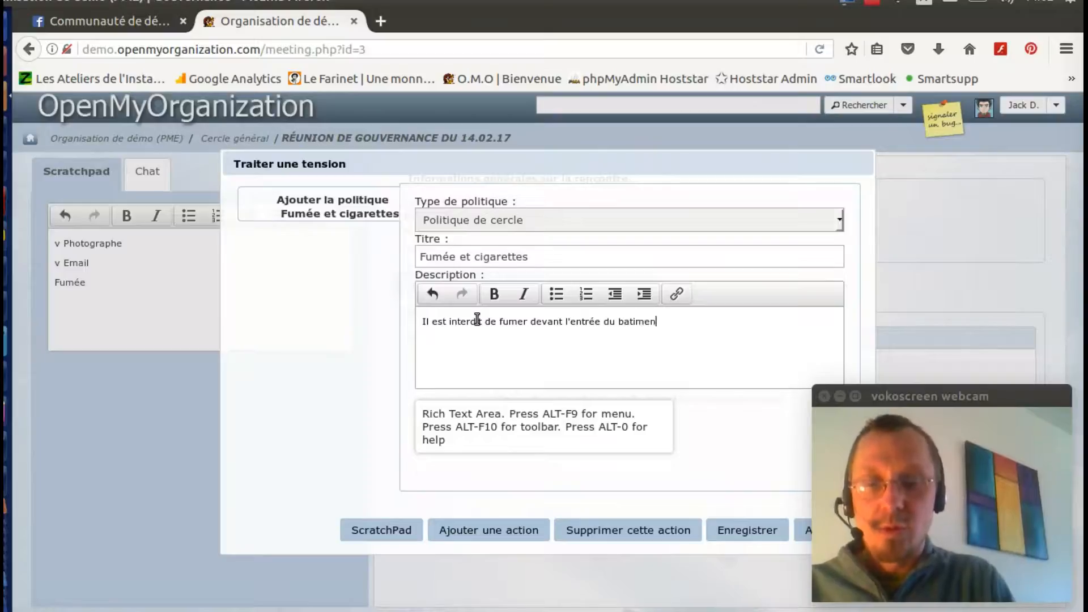
pyautogui.write('t.')
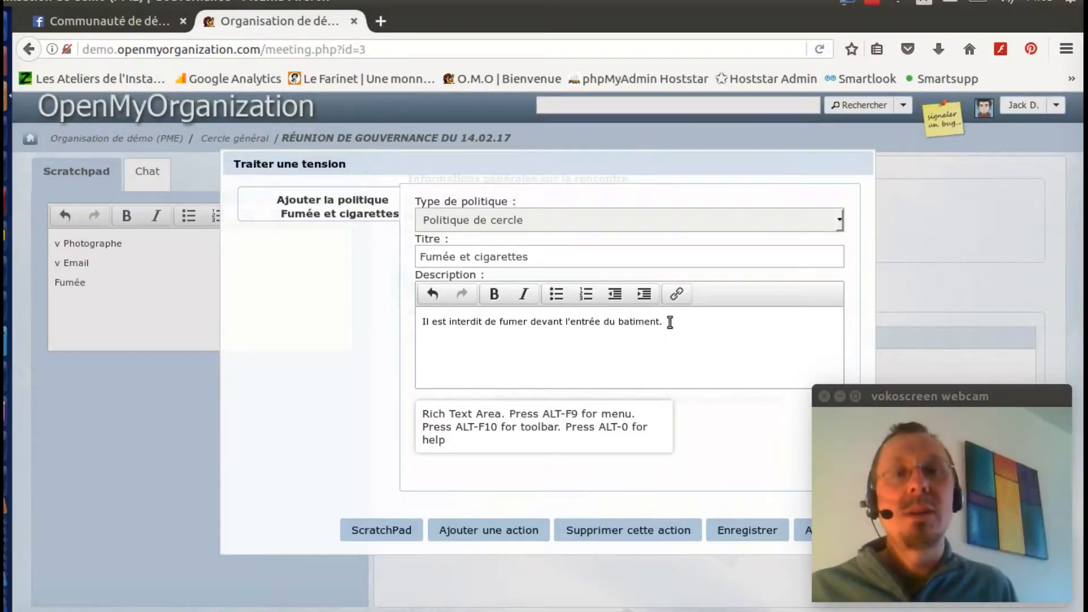
pyautogui.click(757, 531)
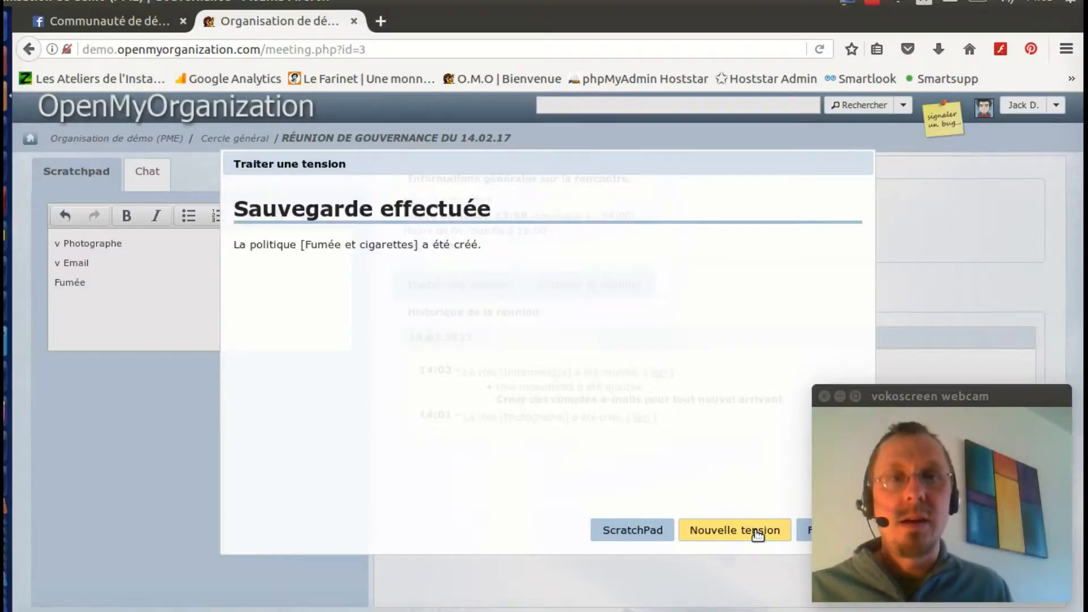
pyautogui.click(802, 532)
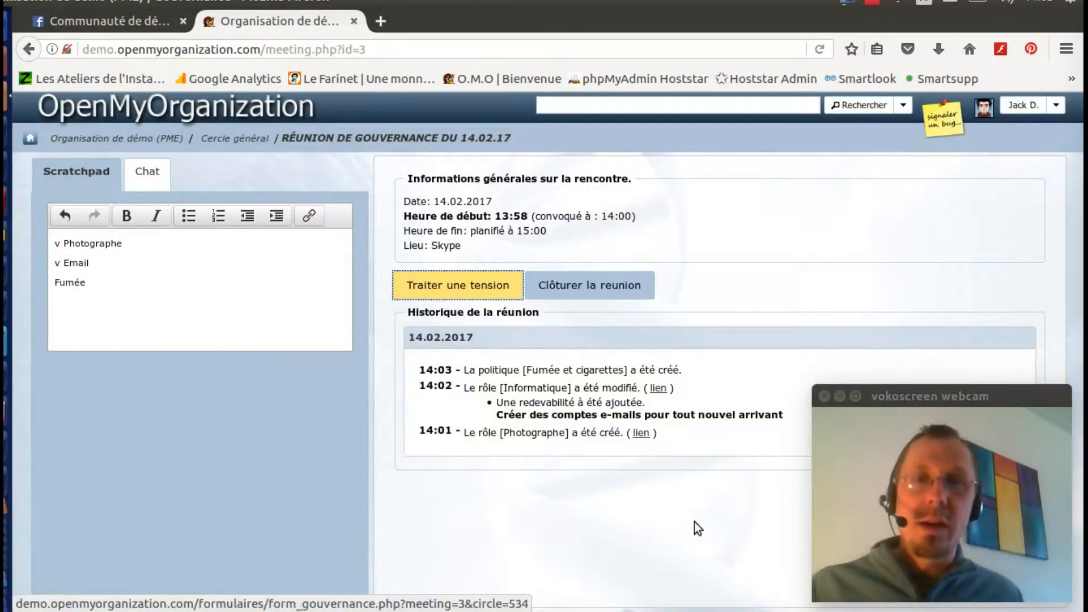
# Step: Tick Fumée with 'v' in the scratchpad, end the meeting, and return to Cercle général
pyautogui.click(56, 282)
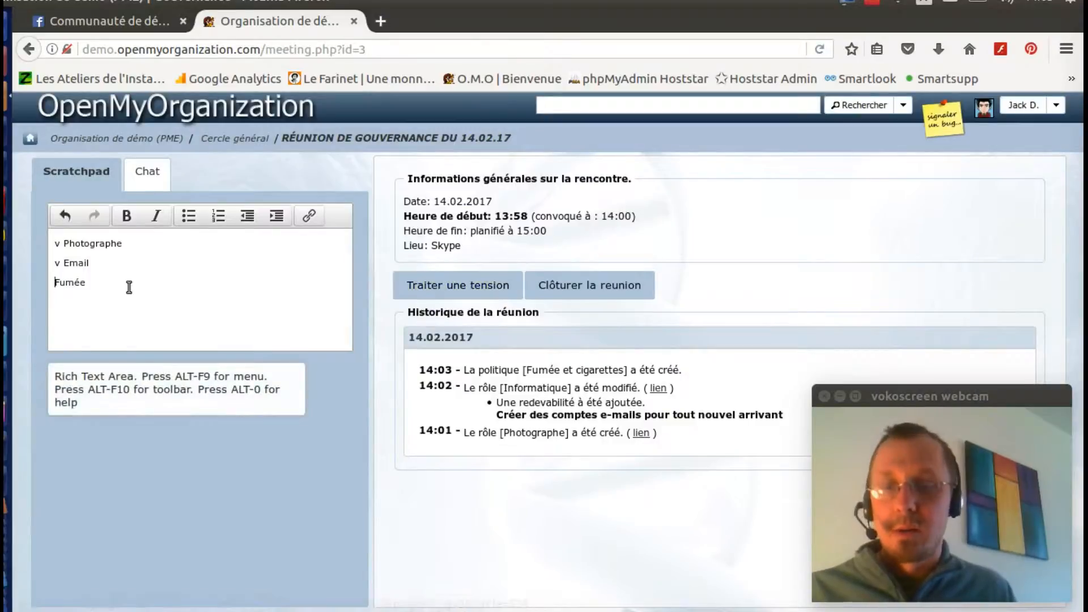
pyautogui.write('v')
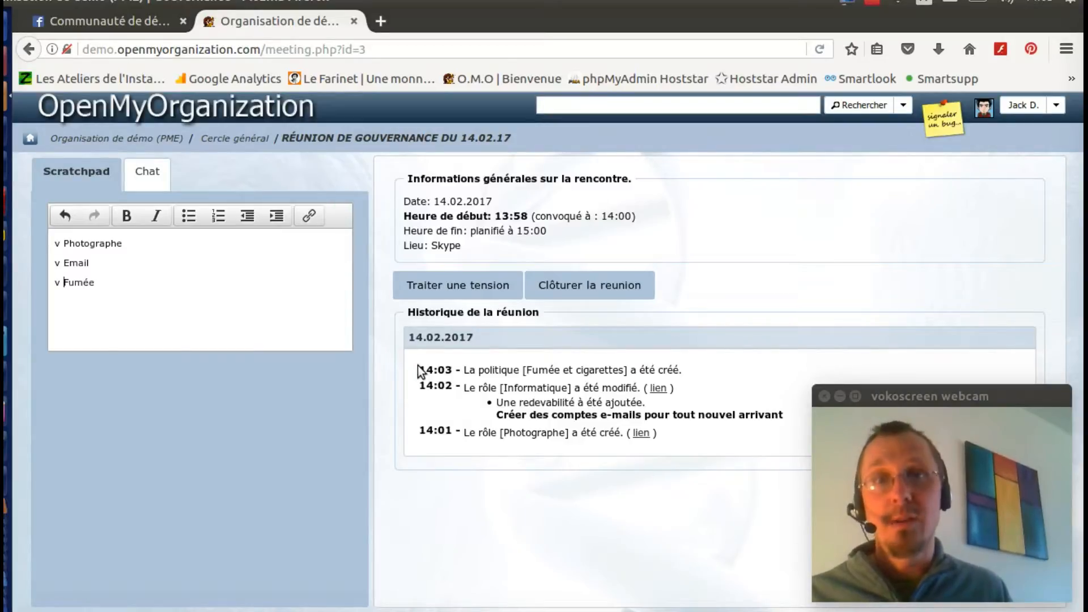
pyautogui.click(590, 290)
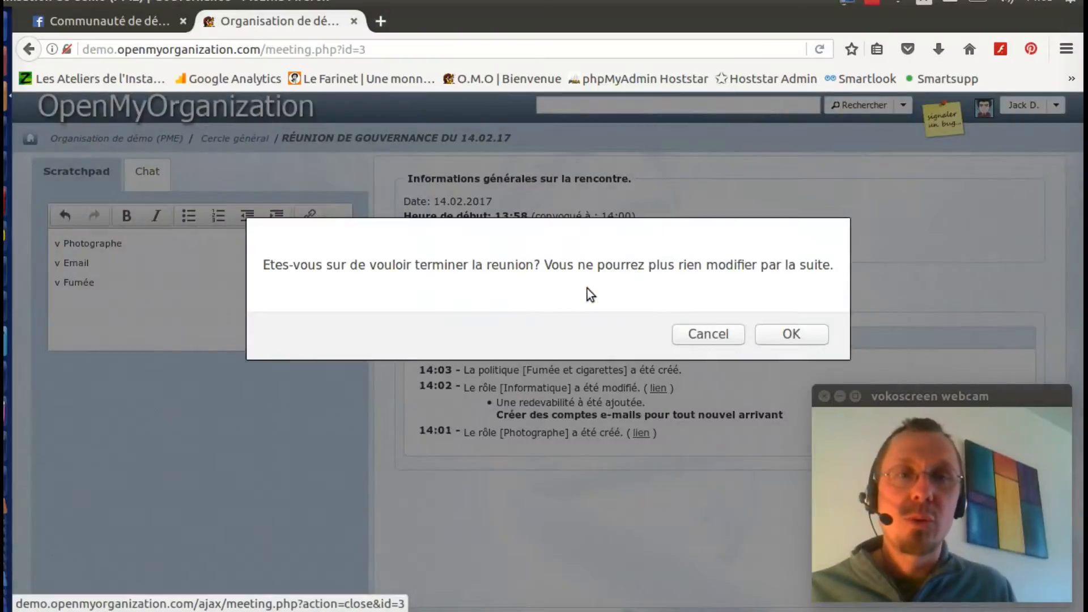
pyautogui.click(791, 336)
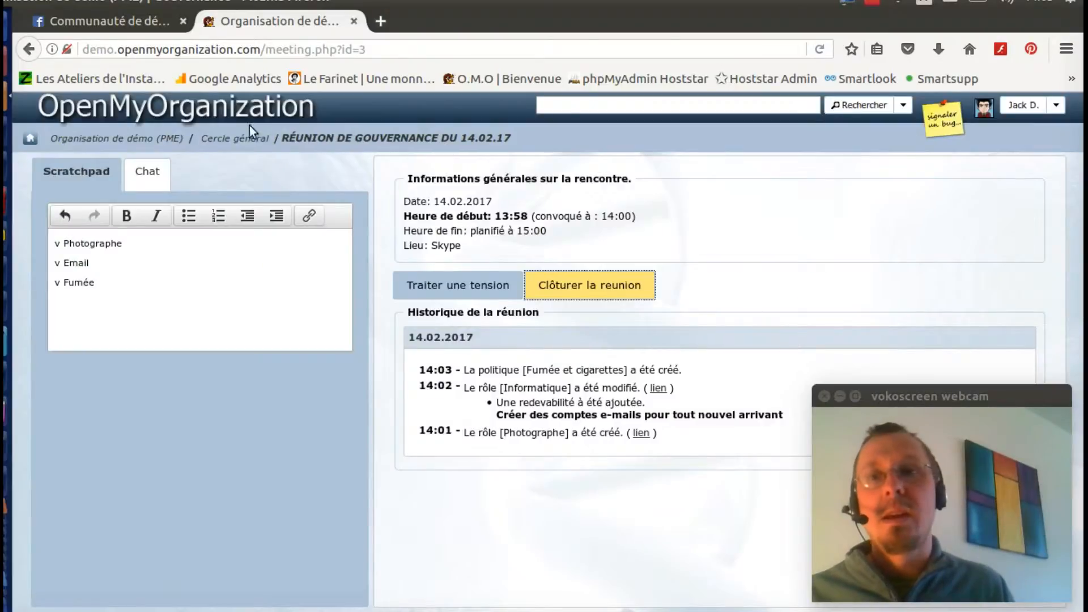
pyautogui.click(246, 142)
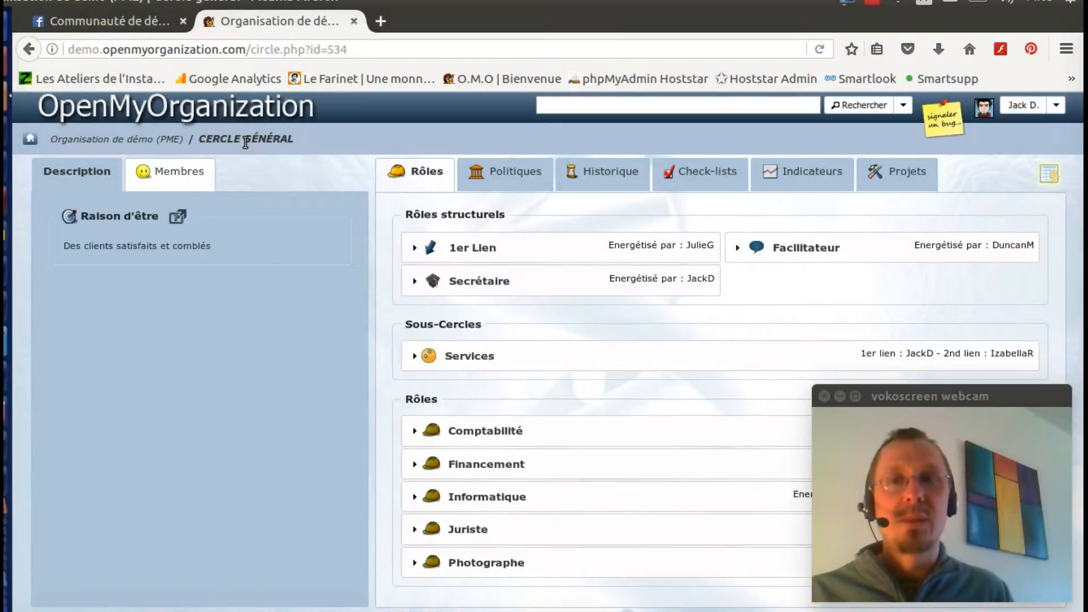
# Step: Expand the Photographe and Informatique roles with their accountabilities, then show the circle's policies
pyautogui.click(563, 569)
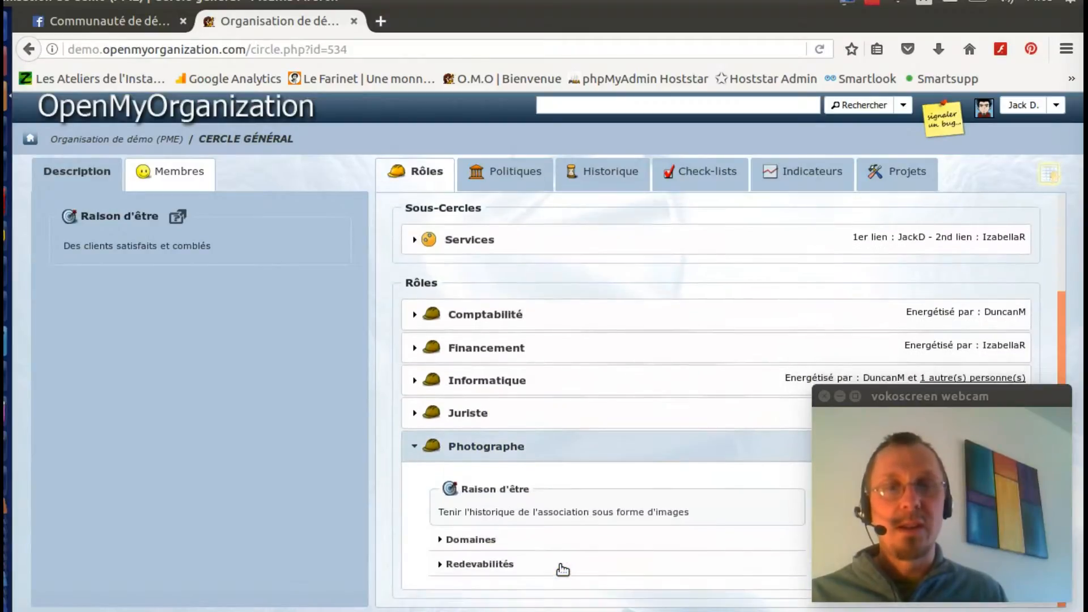
pyautogui.click(566, 574)
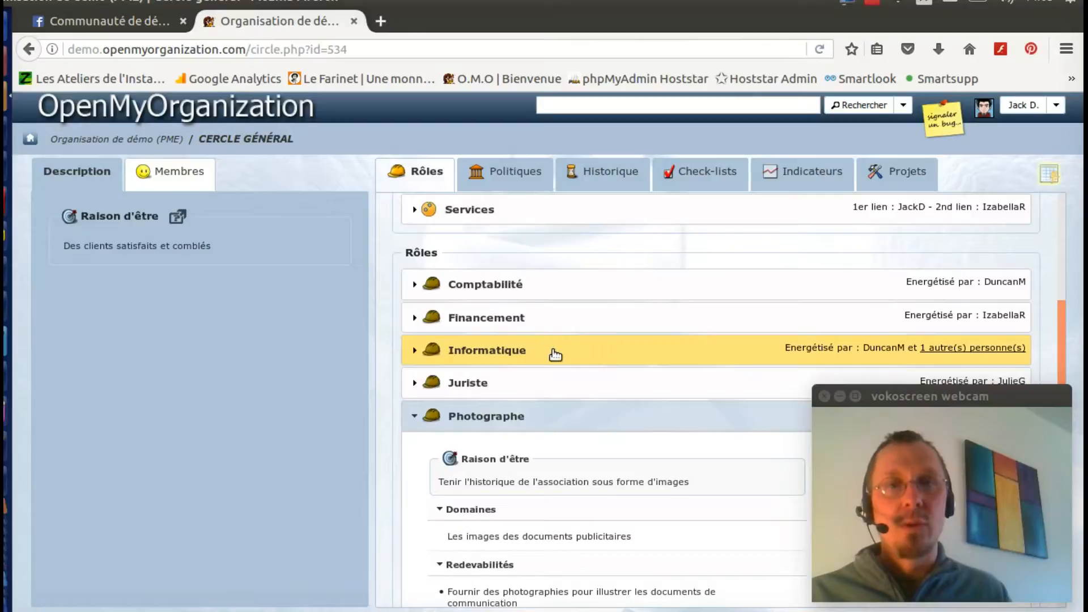
pyautogui.click(554, 352)
pyautogui.click(518, 480)
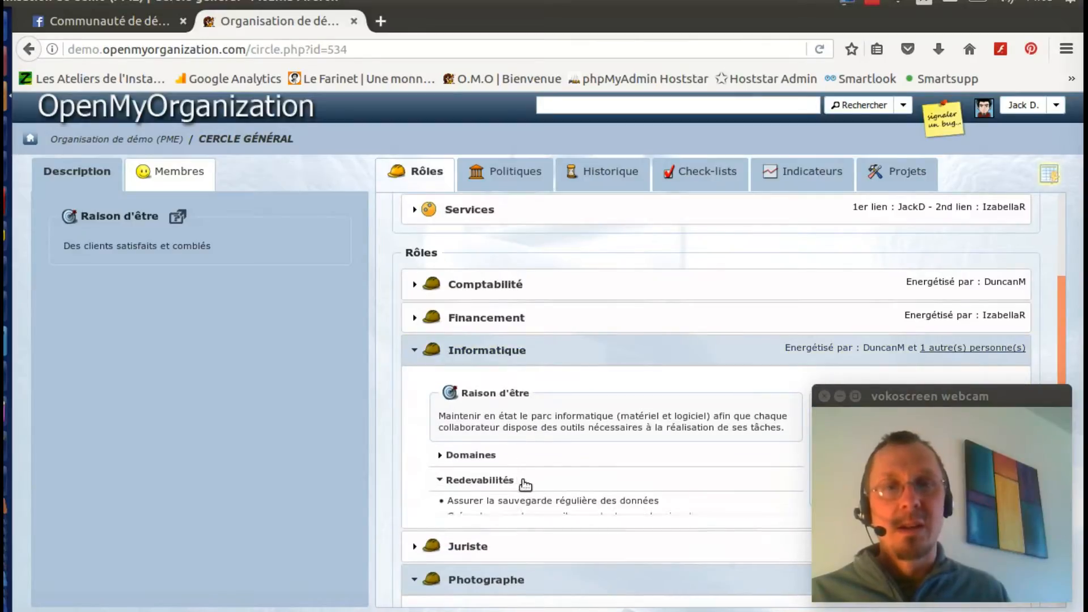
pyautogui.moveTo(445, 406); pyautogui.dragTo(715, 406)
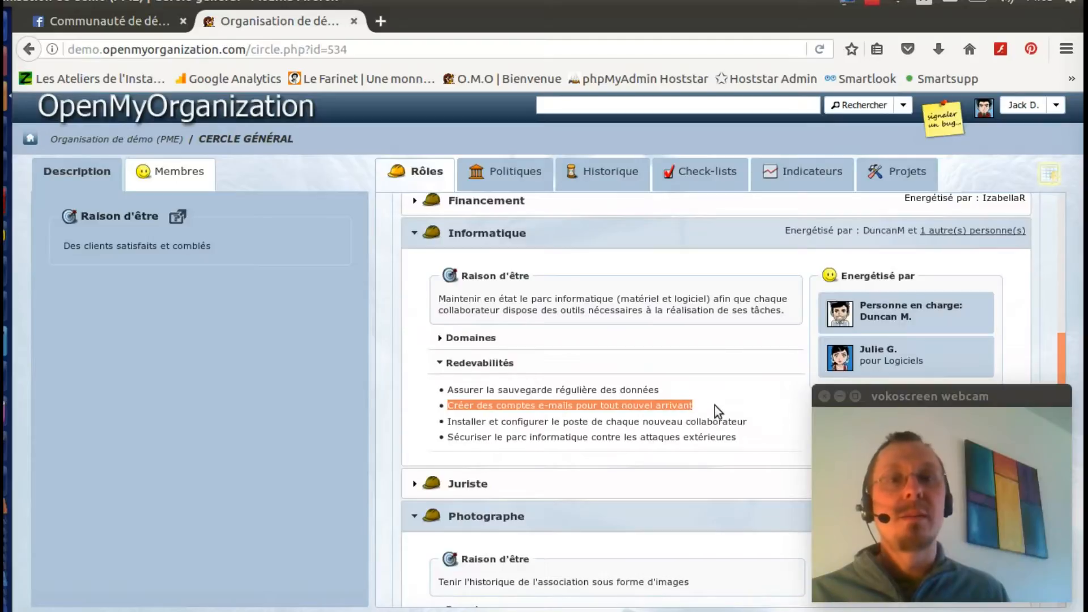
pyautogui.click(523, 175)
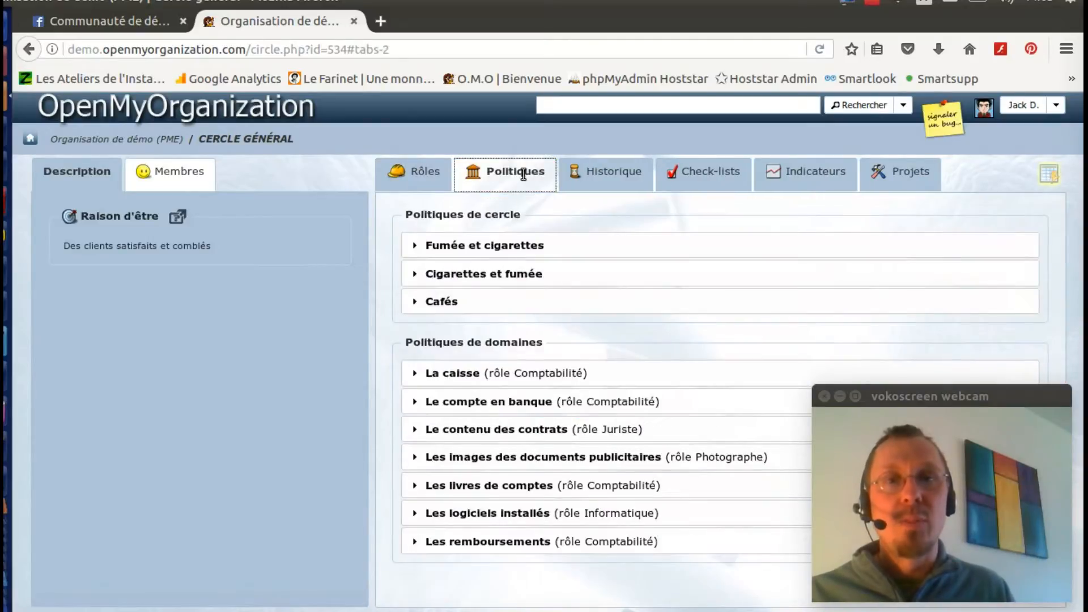
# Step: Expand the Fumée et cigarettes policy to read its text, then collapse it
pyautogui.click(561, 250)
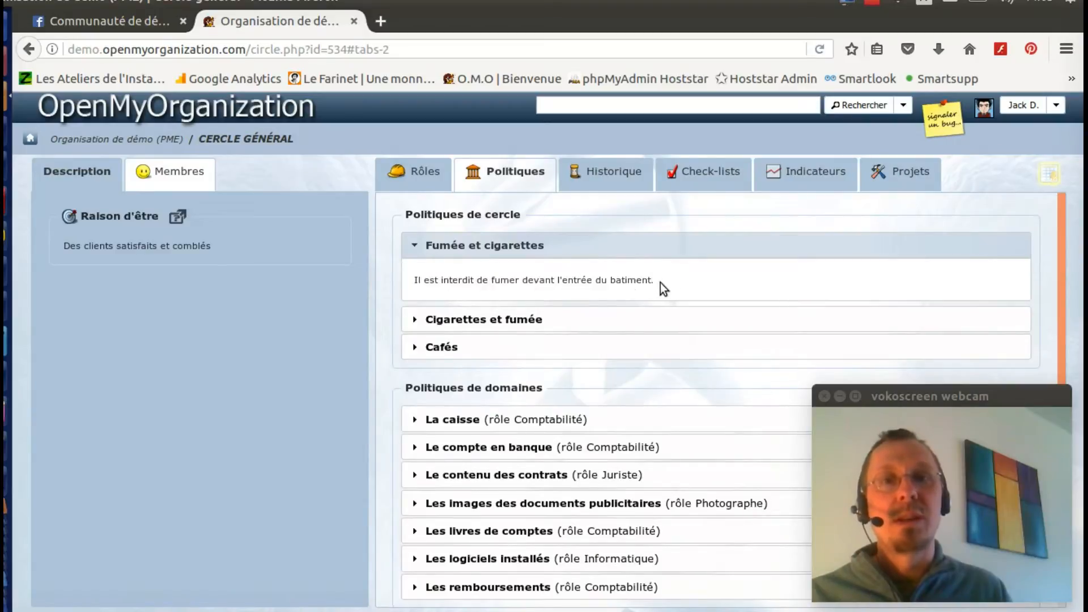
pyautogui.click(612, 250)
# Step: In the circle history, highlight today's three changes and open the Gouvernance du 14.02.2017 record
pyautogui.click(613, 172)
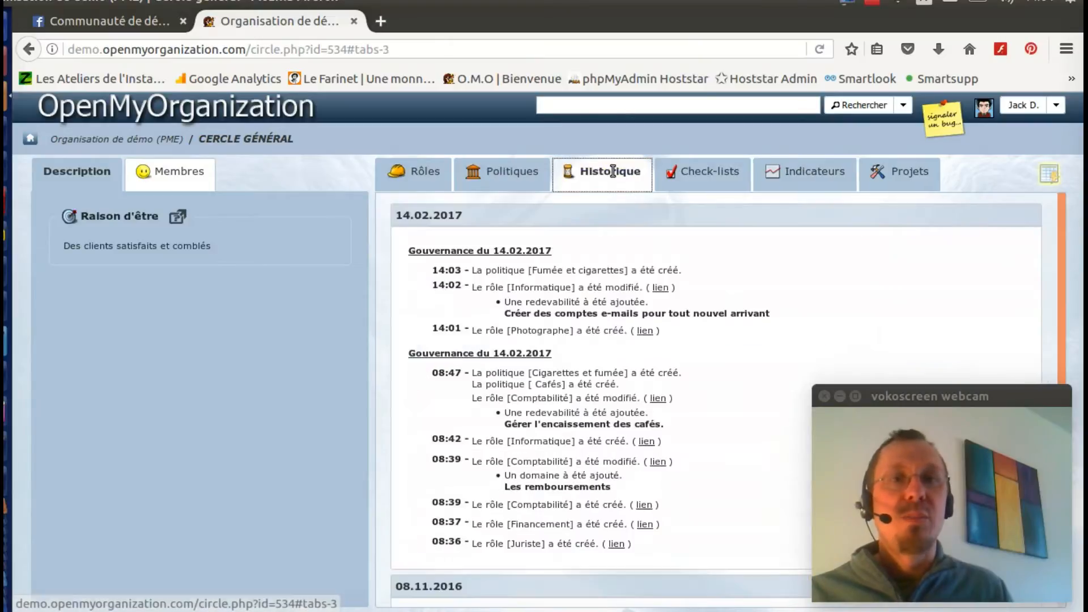
pyautogui.moveTo(675, 333); pyautogui.dragTo(435, 254)
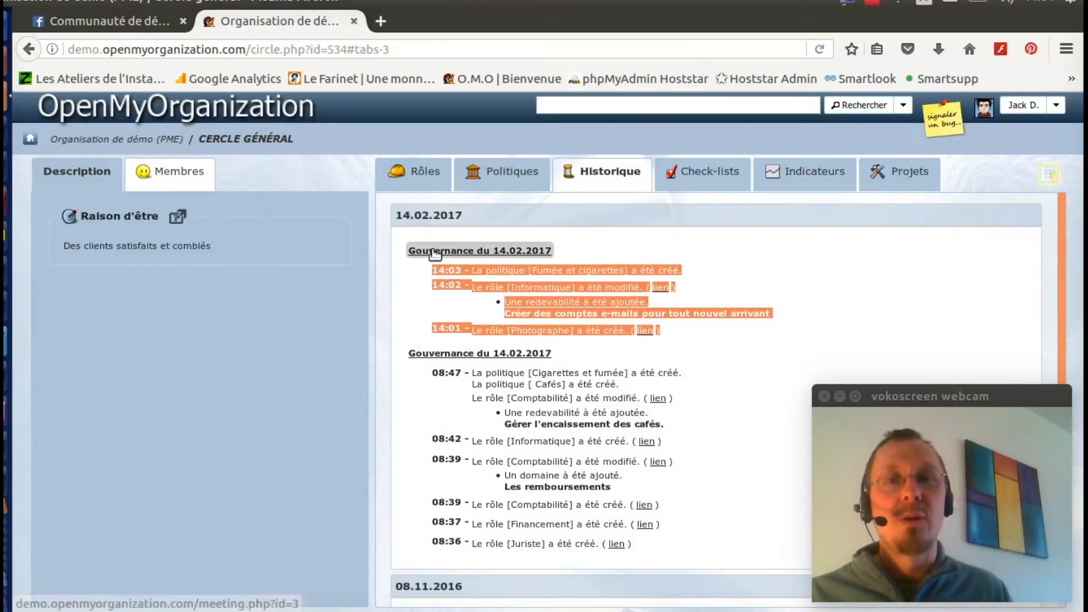
pyautogui.click(435, 254)
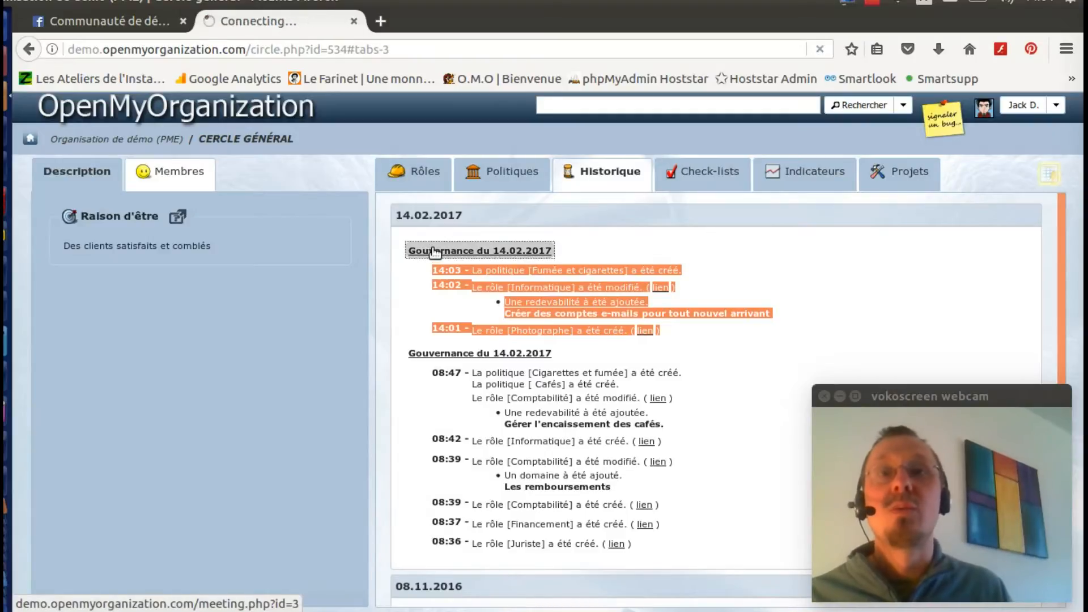